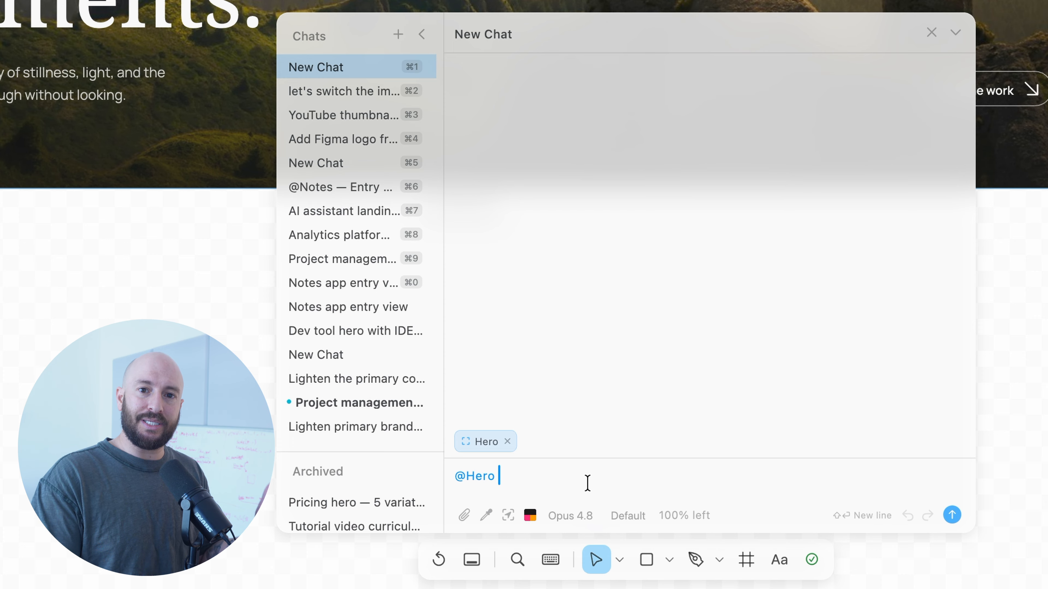
Clear the Hero mention from the chat prompt and search the mentionable elements for "userrow".
key(BackSpace)
key(BackSpace)
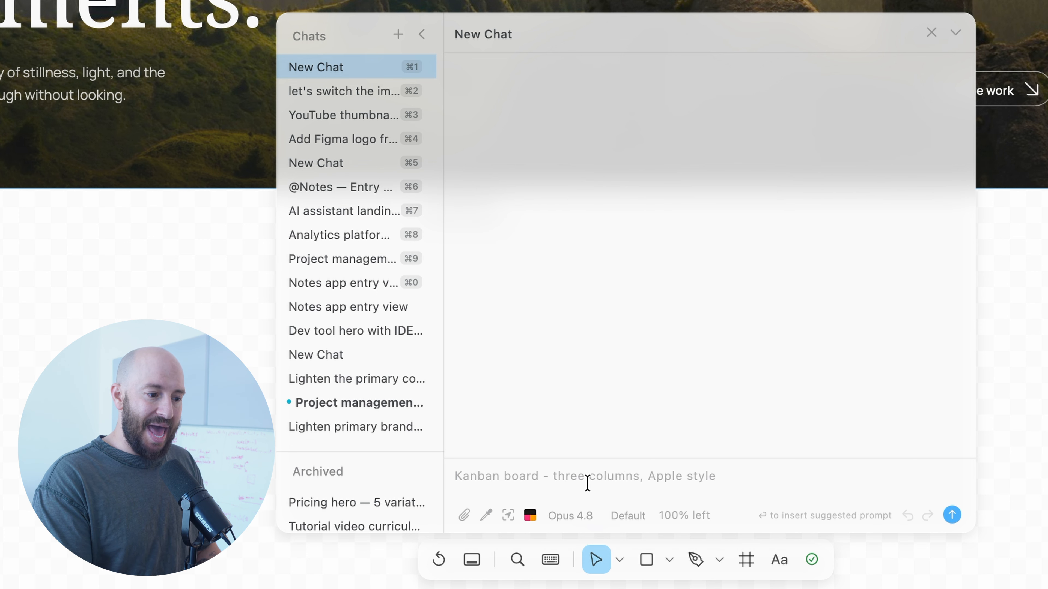
text(@)
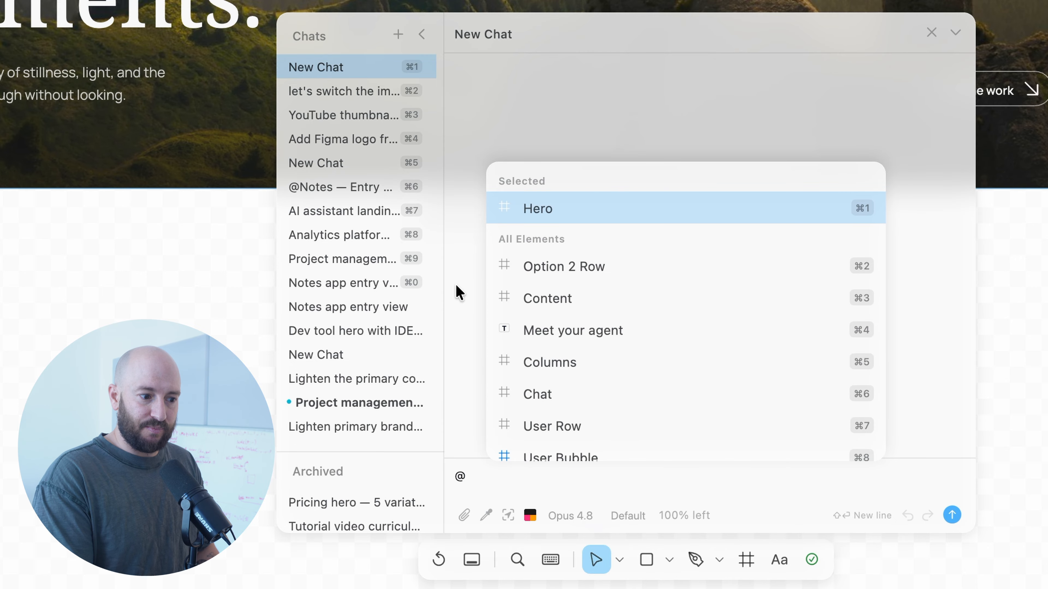
text(user ro)
key(BackSpace)
key(BackSpace)
key(BackSpace)
text(row)
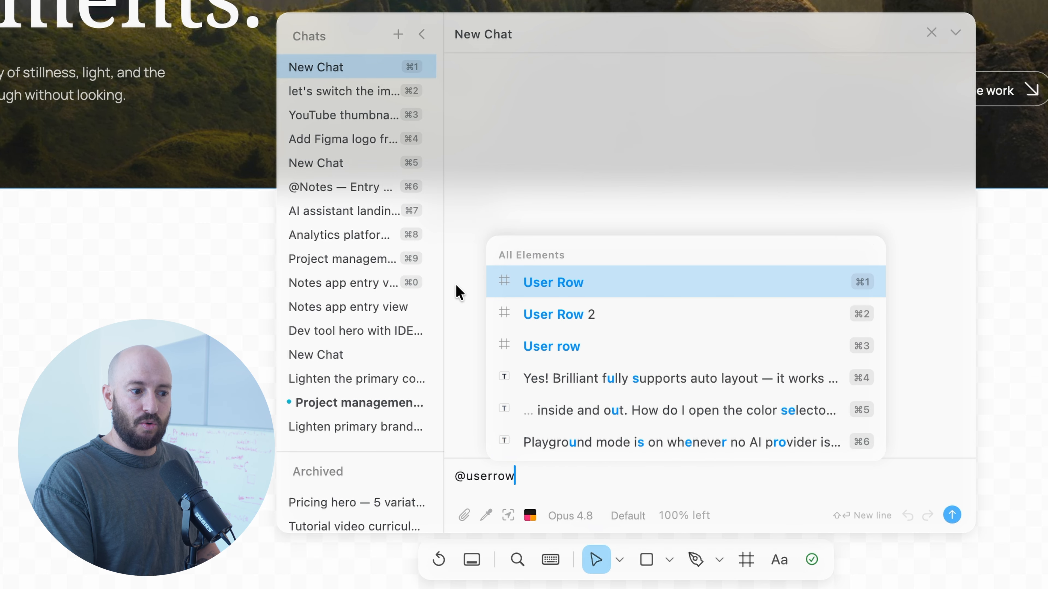
key(Down)
key(Down)
key(Down)
key(Up)
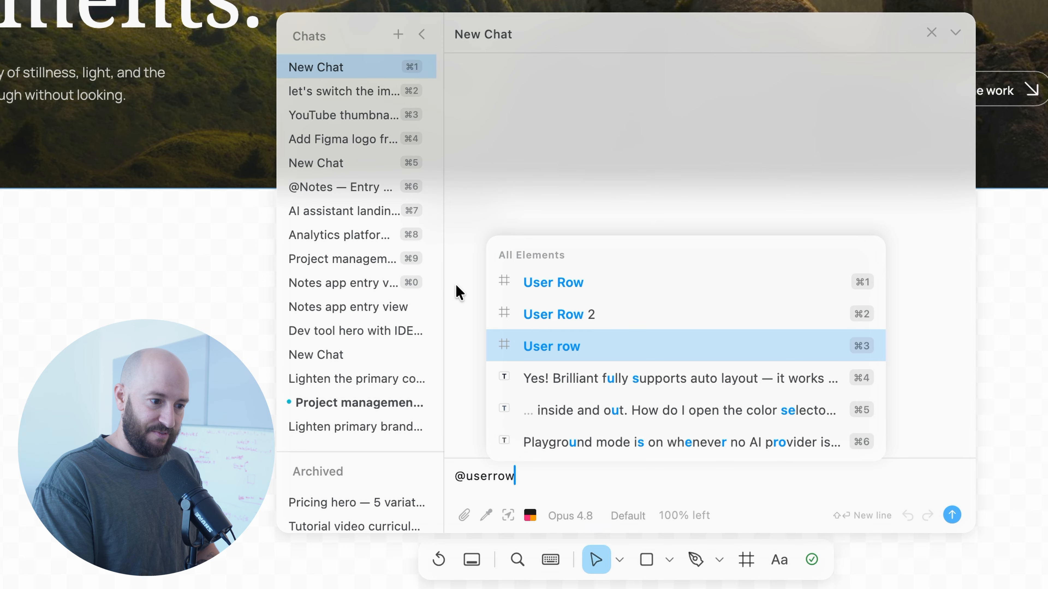
key(Escape)
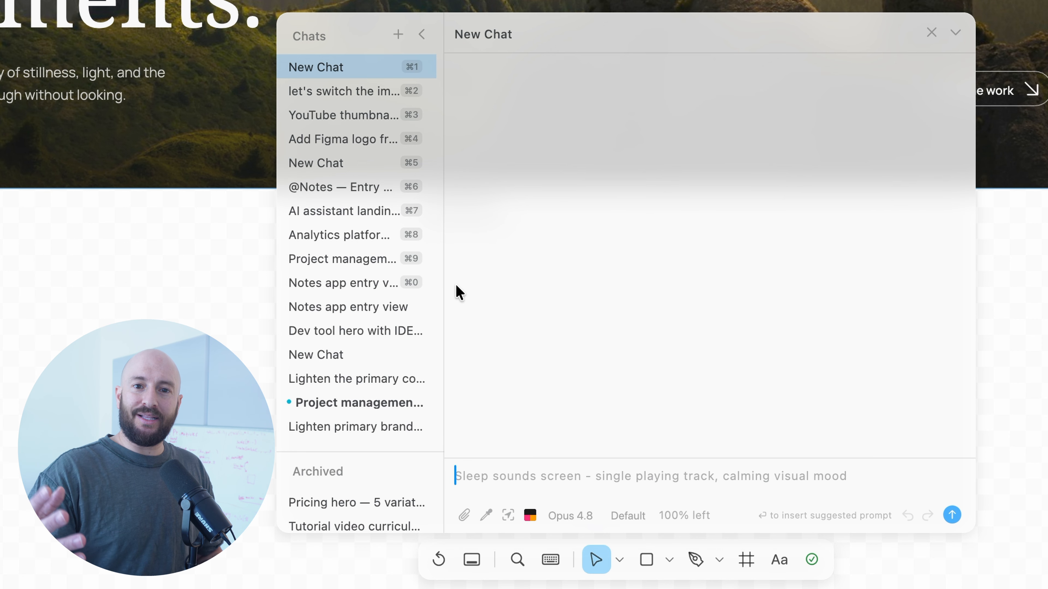
text(let's change the back)
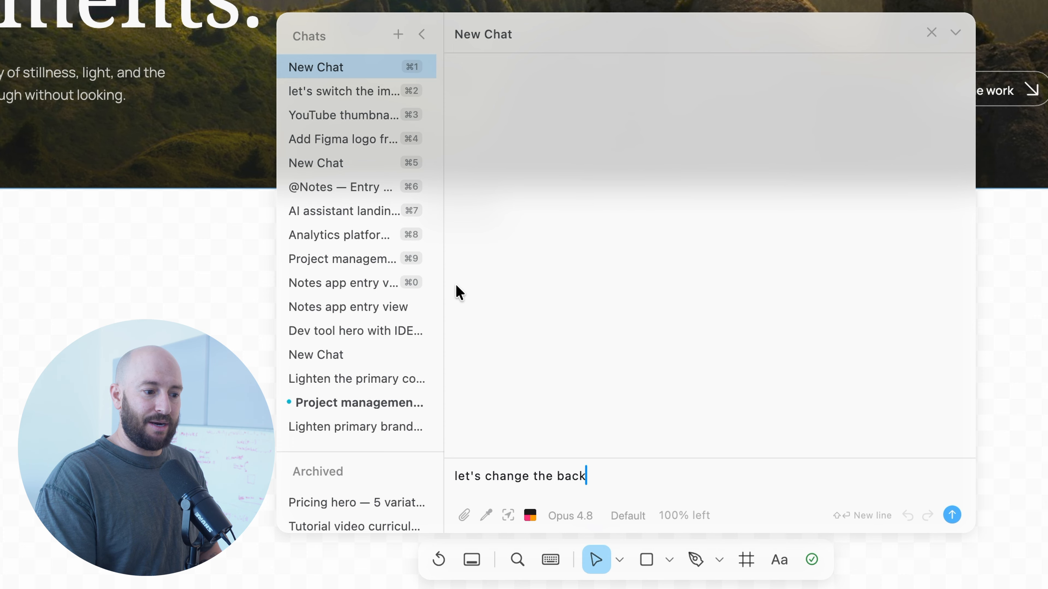
text(ground image here)
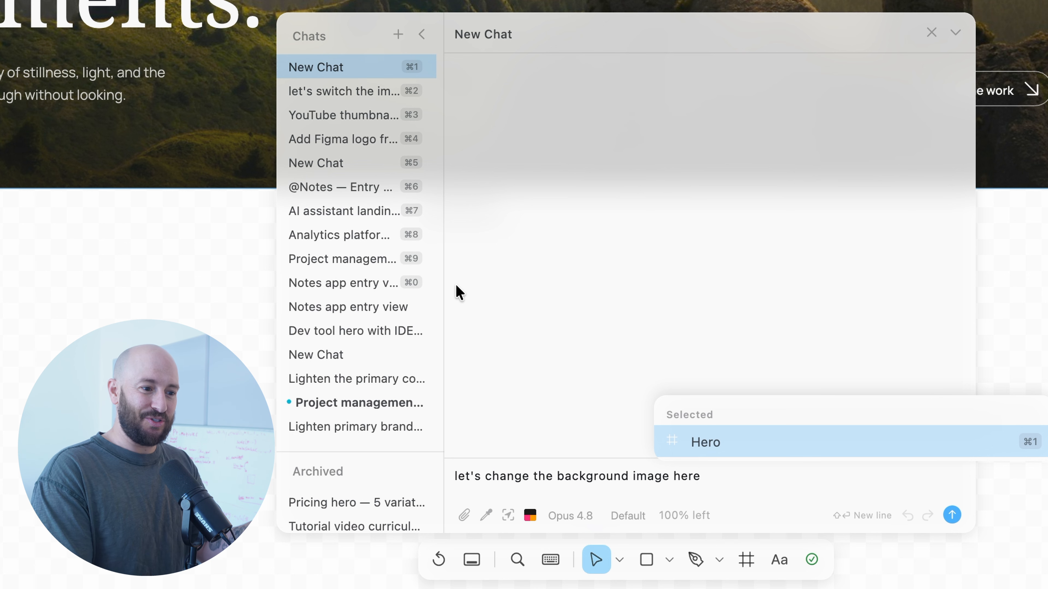
key(Return)
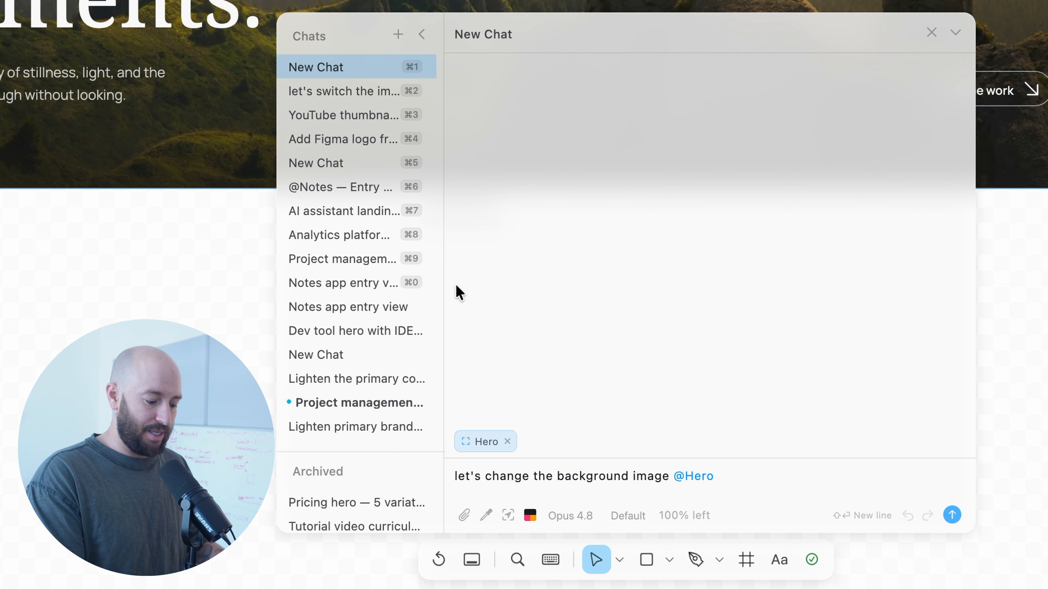
text(omething closer to)
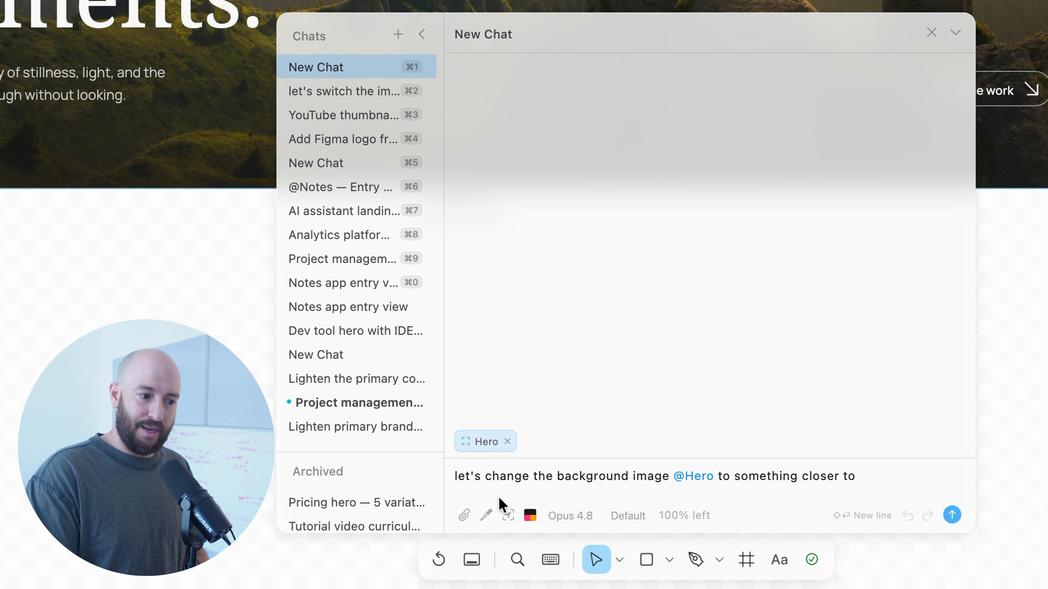
click(486, 516)
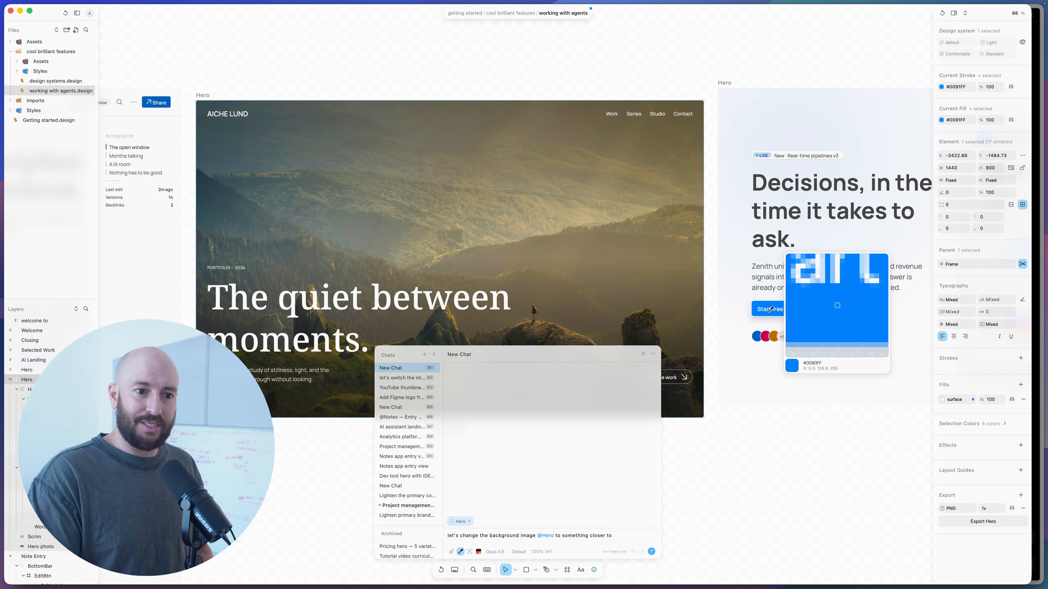
click(770, 309)
key(Return)
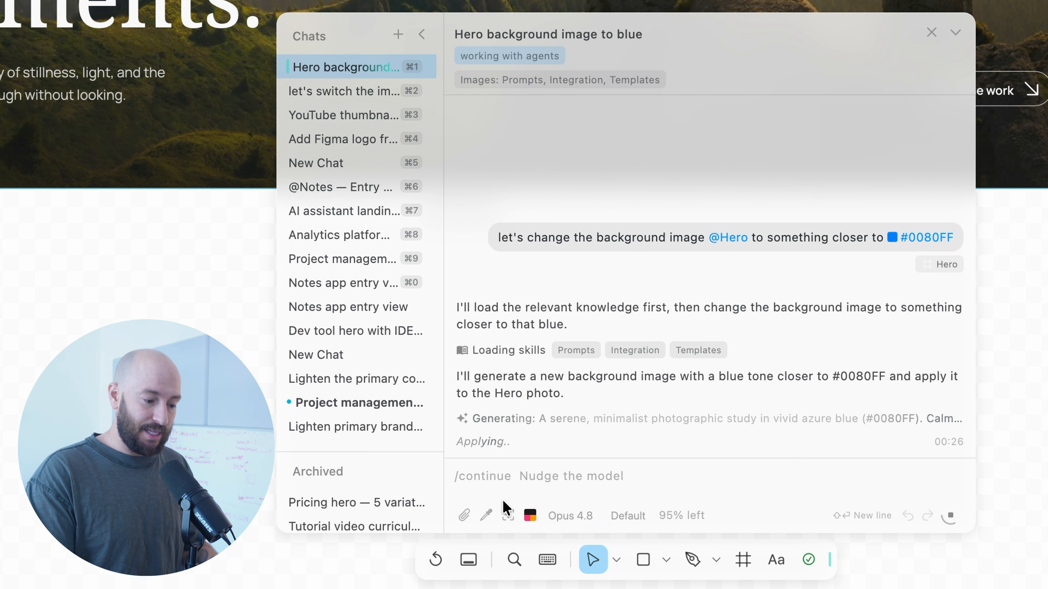
In a new chat, prompt "let's add a nice visual" at a picked 246×196 area in the hero, from 1016,161 to 1261,357.
key(super+n)
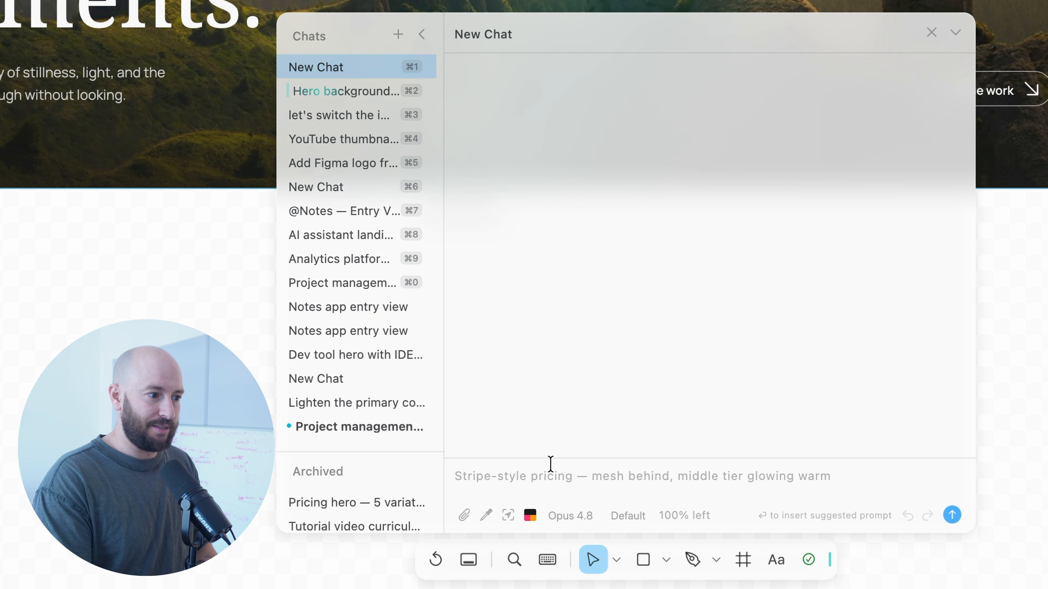
text(let's add a nice visual)
click(470, 553)
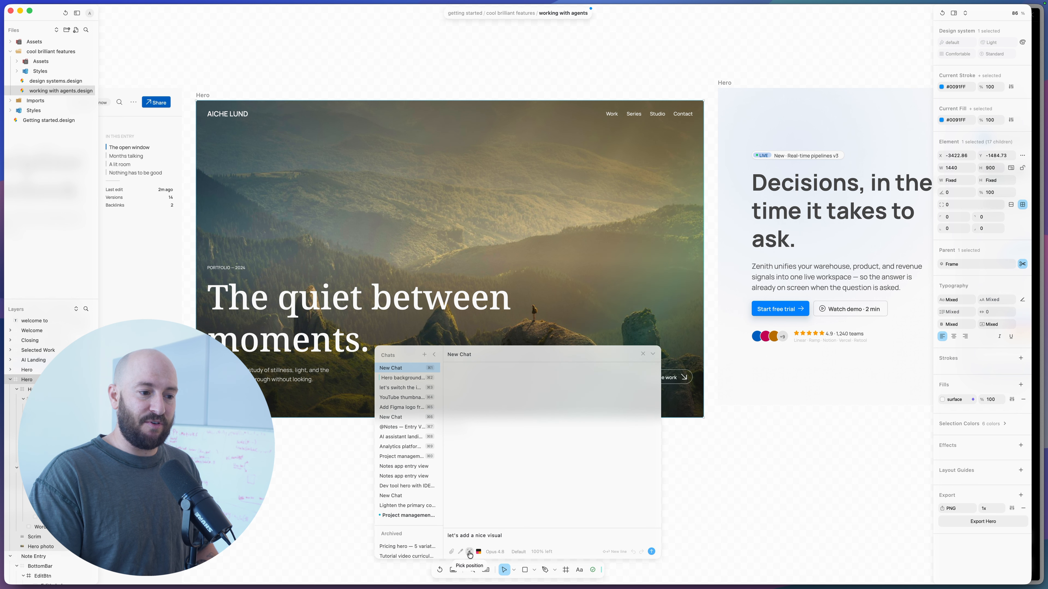
drag(554, 158, 641, 227)
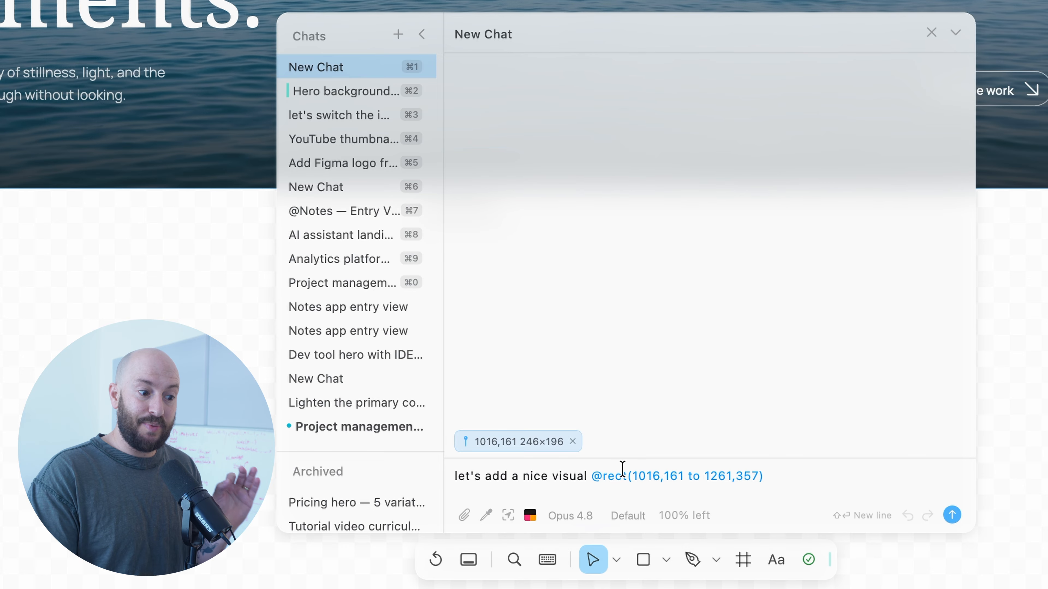
click(589, 477)
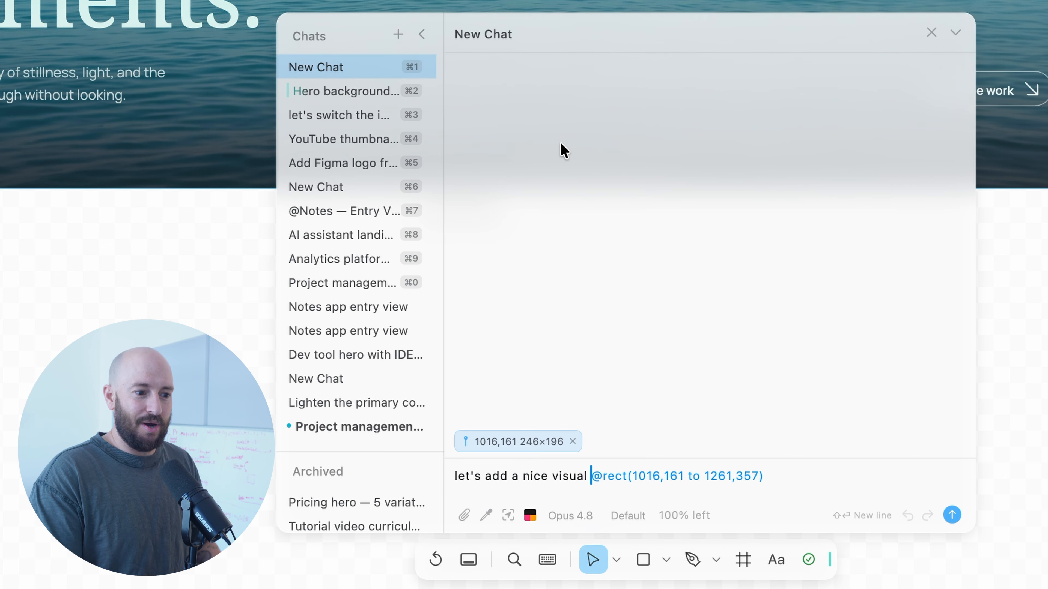
key(Return)
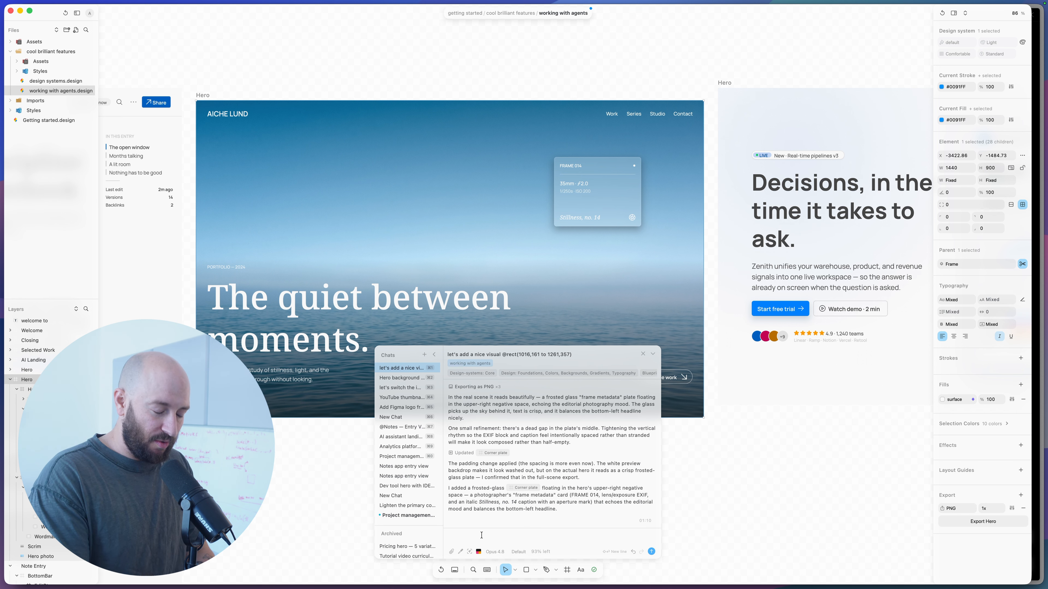
In a new chat using the paper-warm design system, prompt the agent for a "flight details widget".
key(super+n)
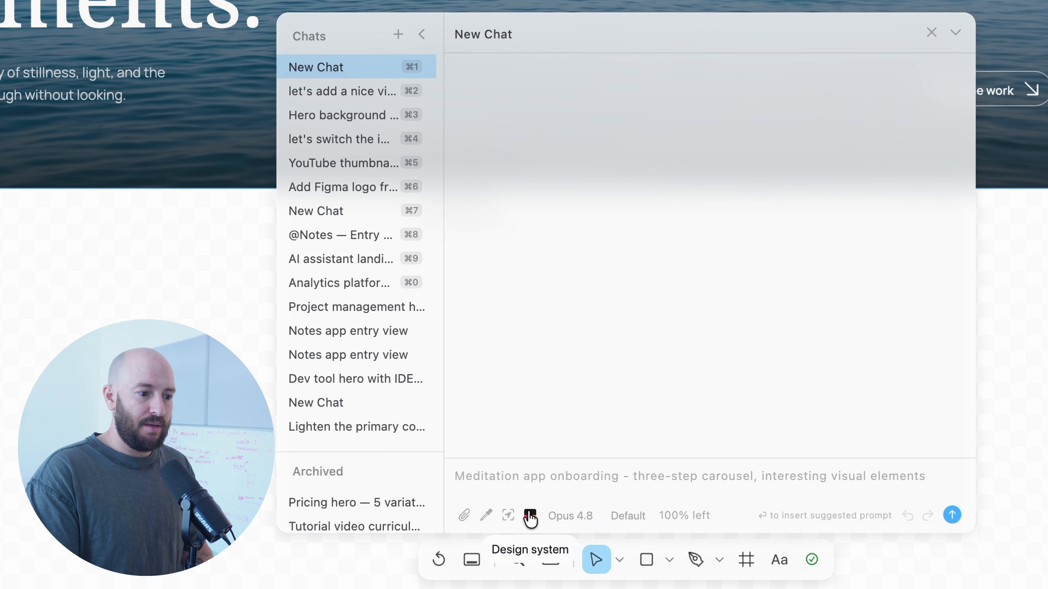
click(529, 516)
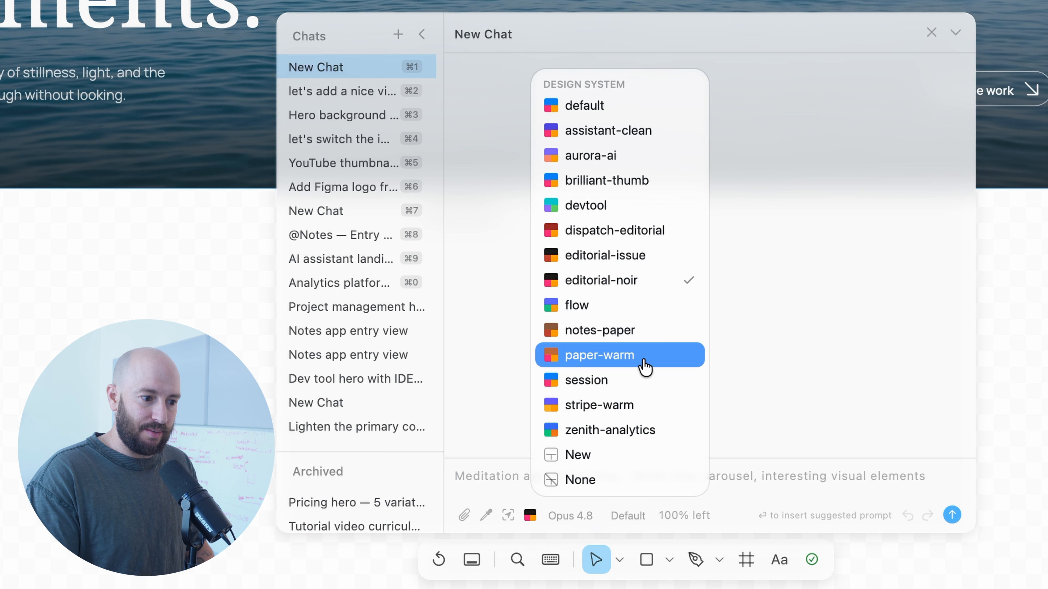
click(641, 366)
click(515, 482)
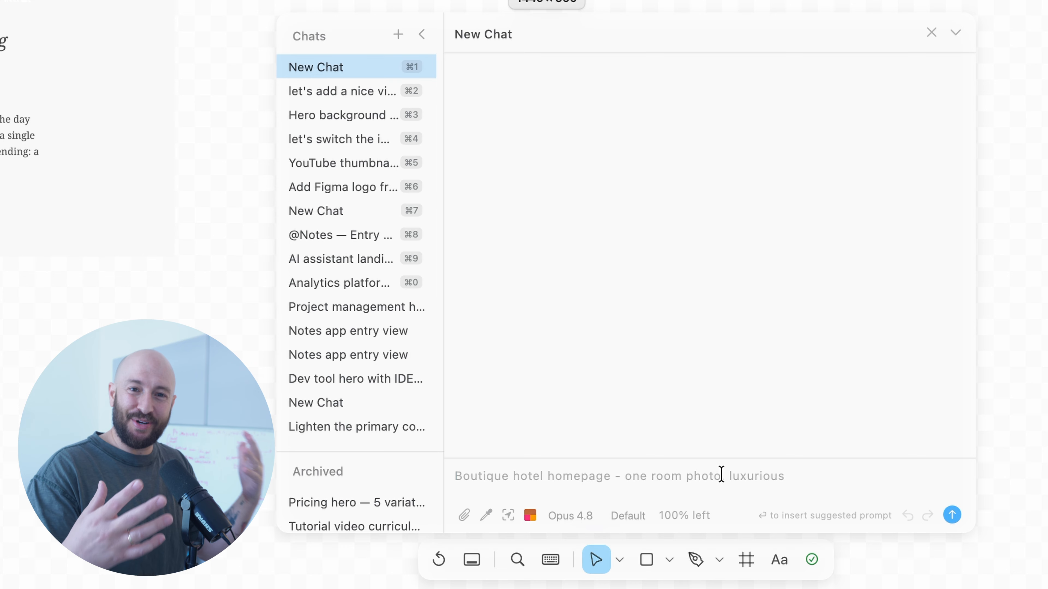
text(flight de)
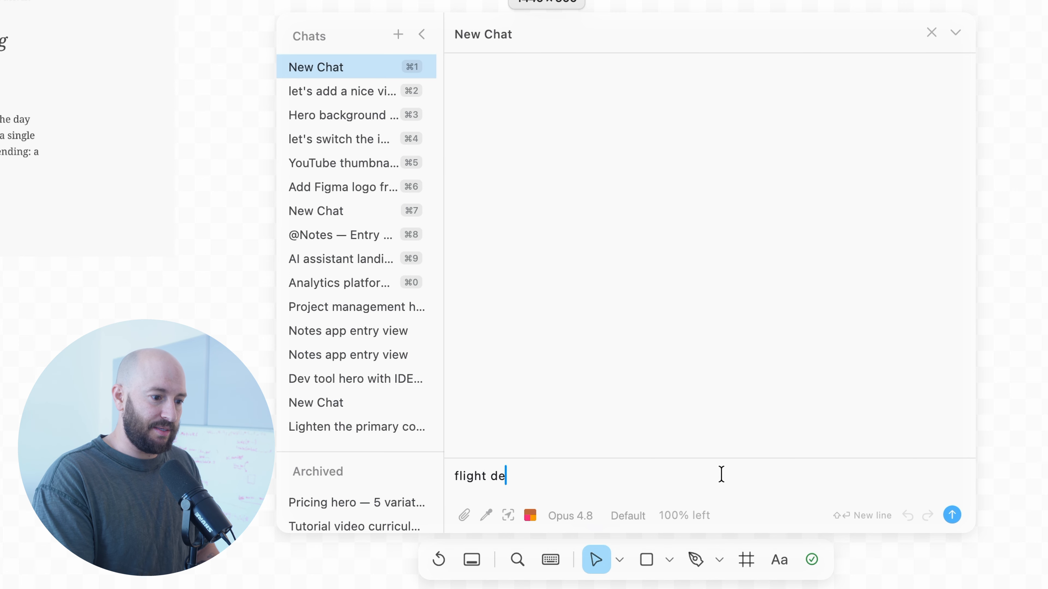
text(tails widget)
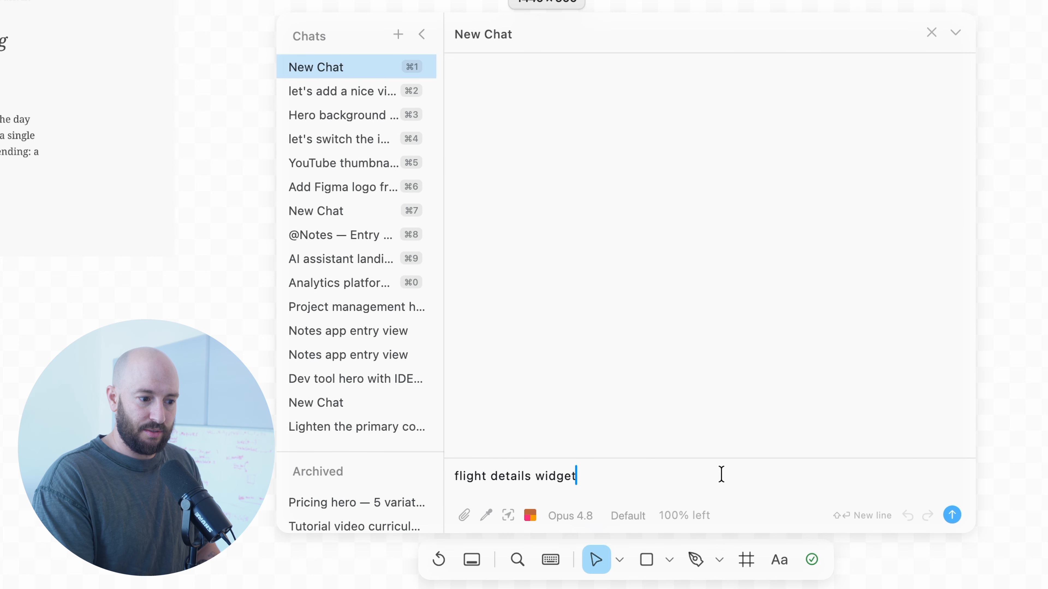
key(Return)
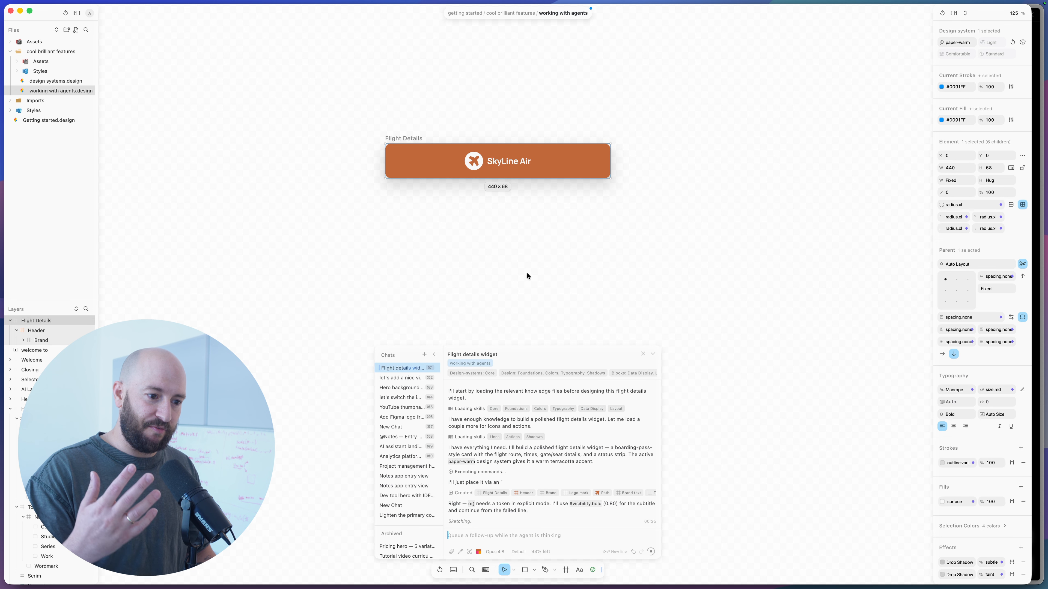
Look through the AI models available for the chat, from Claude Code to OpenRouter, without choosing another one.
click(503, 553)
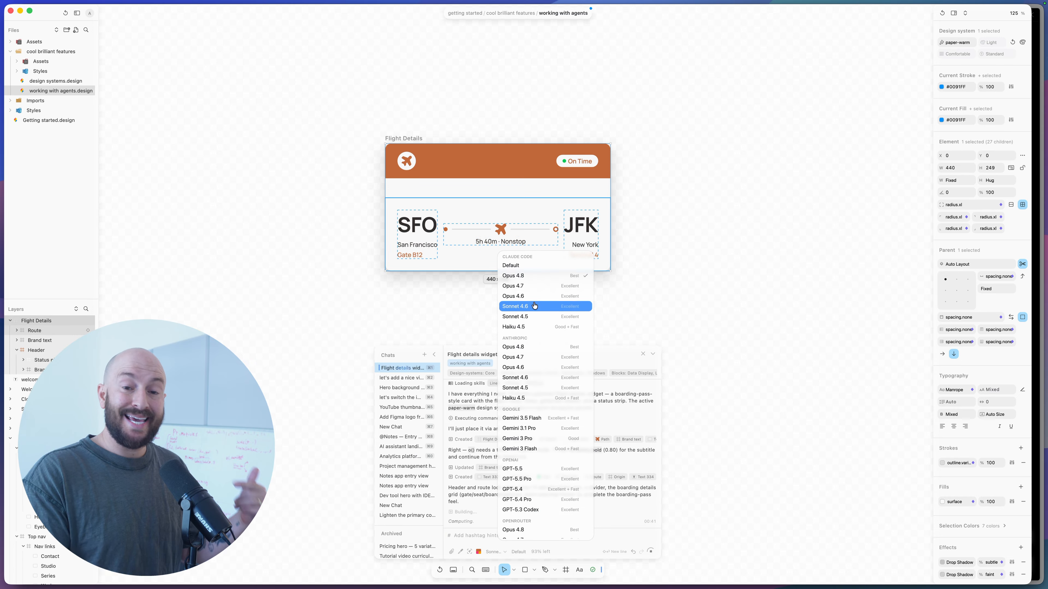
scroll(538, 392, down, 2)
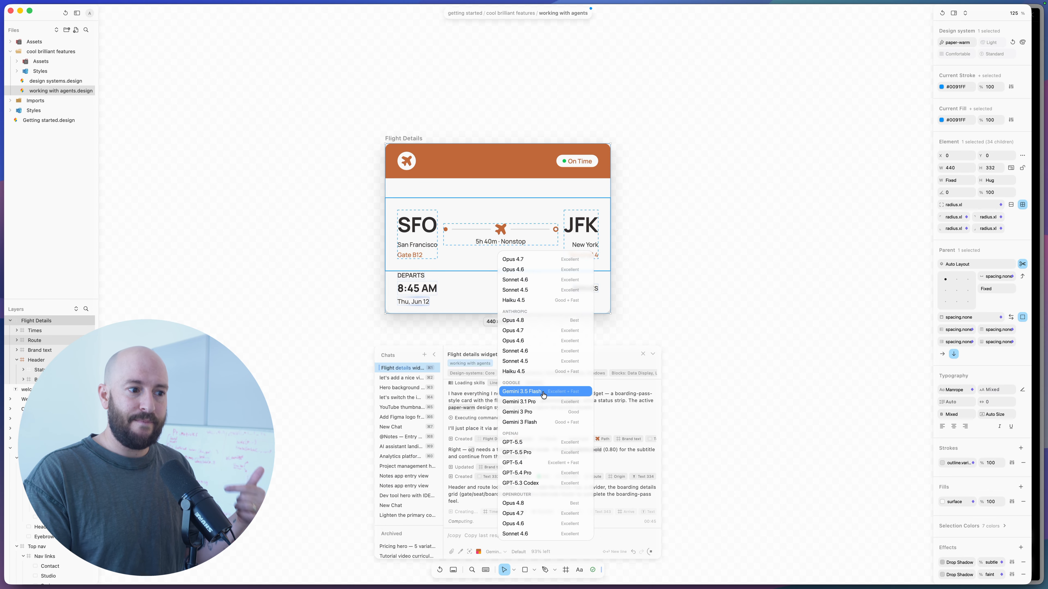
scroll(541, 359, up, 1)
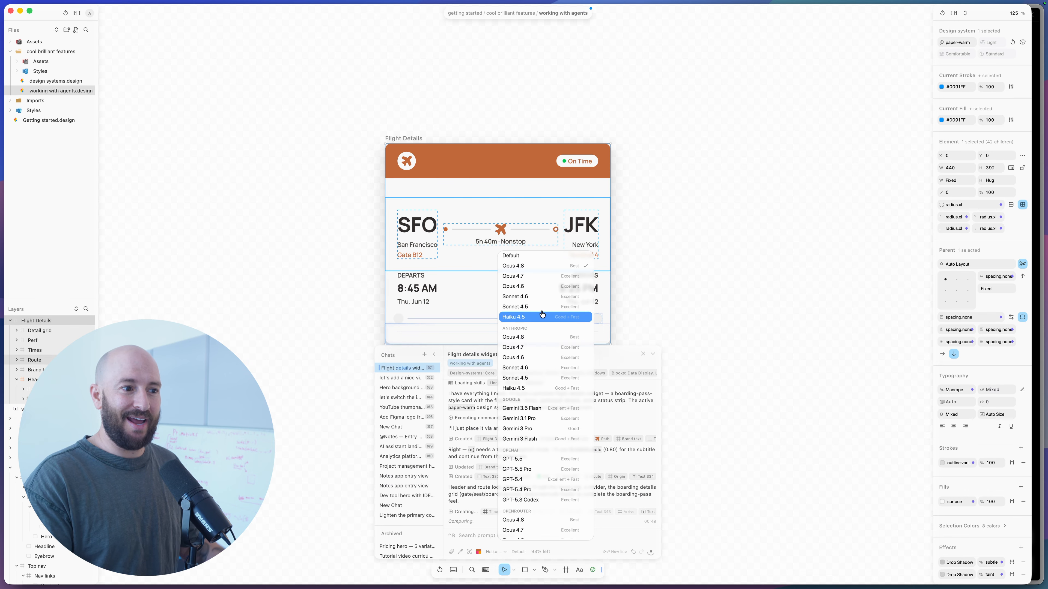
scroll(551, 272, up, 1)
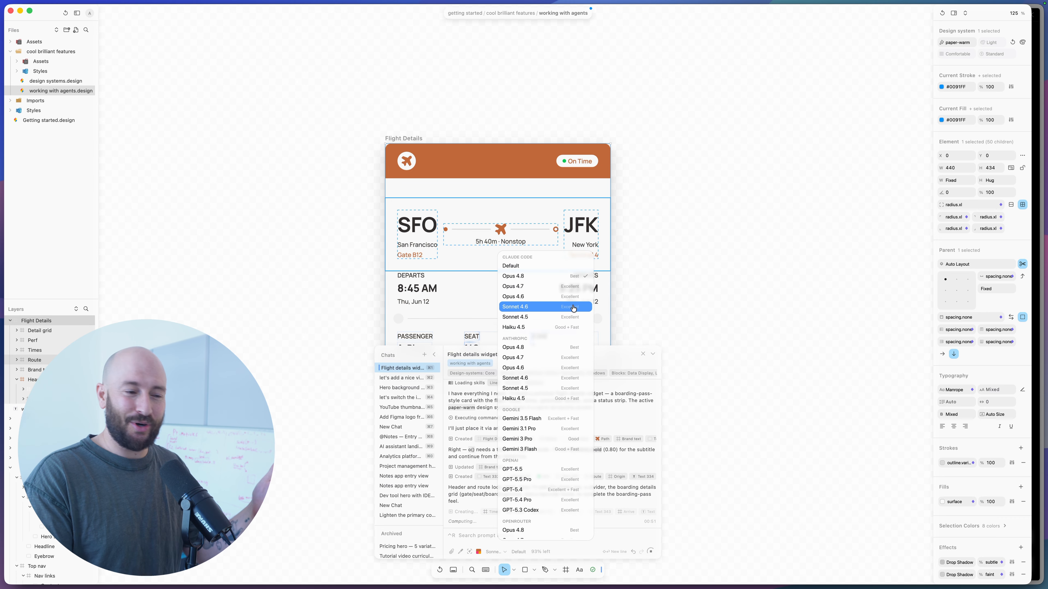
click(667, 293)
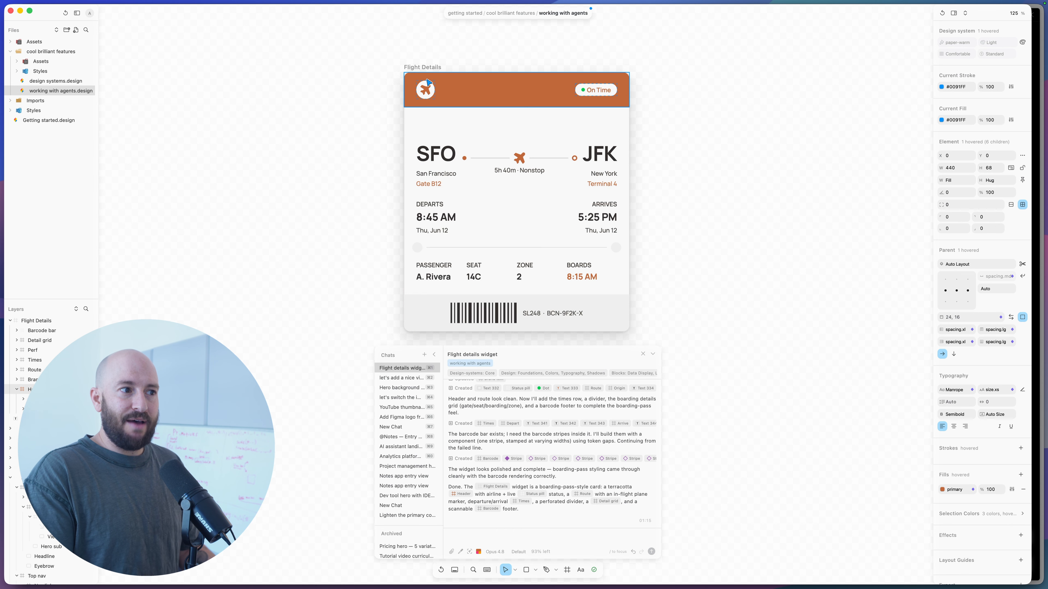
Select the Flight Details frame and preview other design systems on it, such as editorial-issue, without applying one.
click(428, 67)
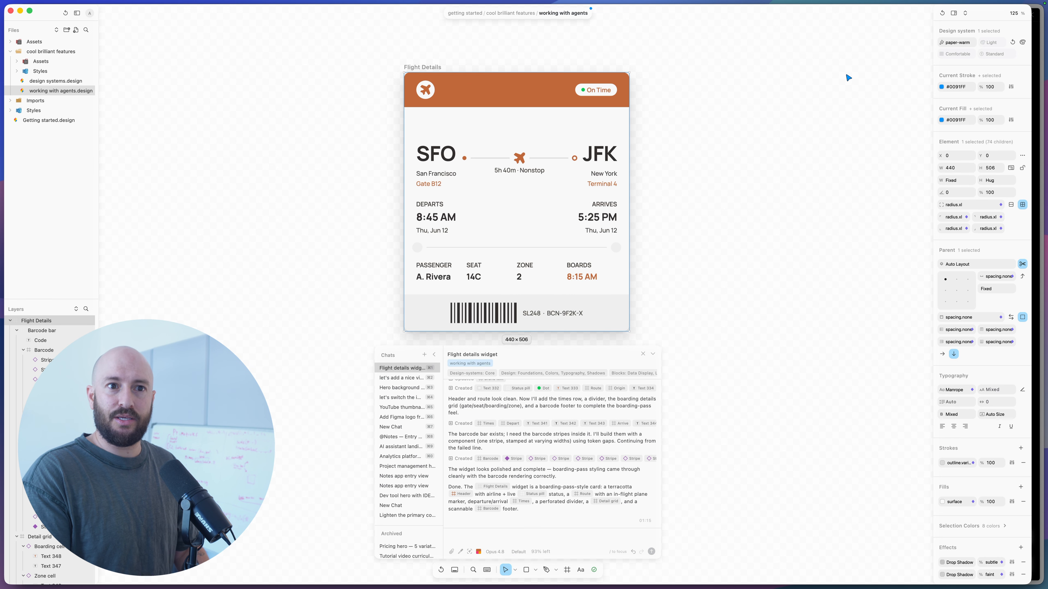
click(969, 45)
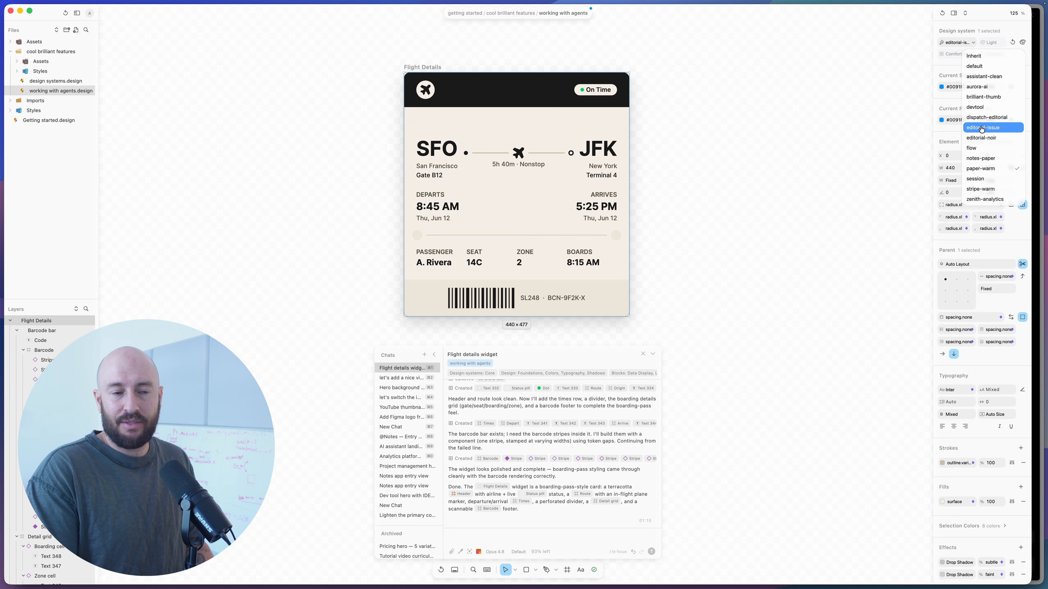
key(Escape)
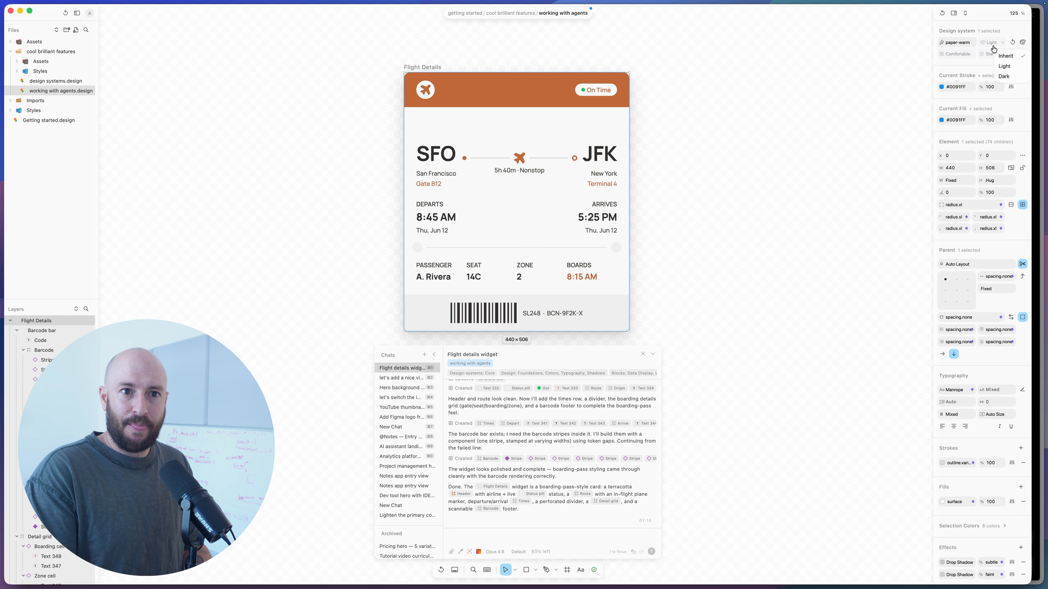
Mention the Brand text element below the widget's header in the chat and ask "what is this supposed to be?".
drag(422, 114, 440, 114)
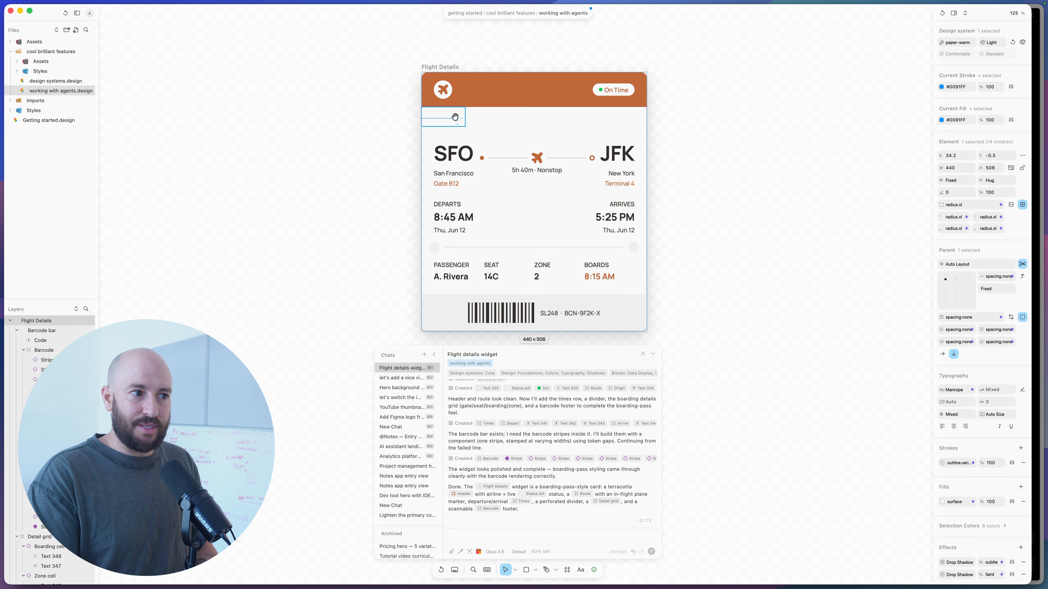
click(447, 122)
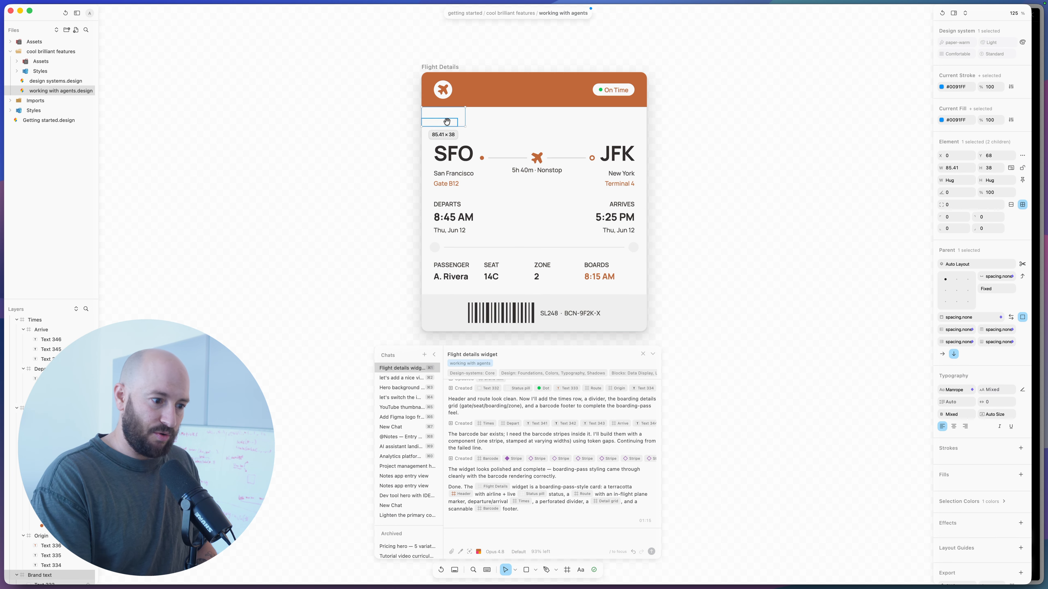
key(super+l)
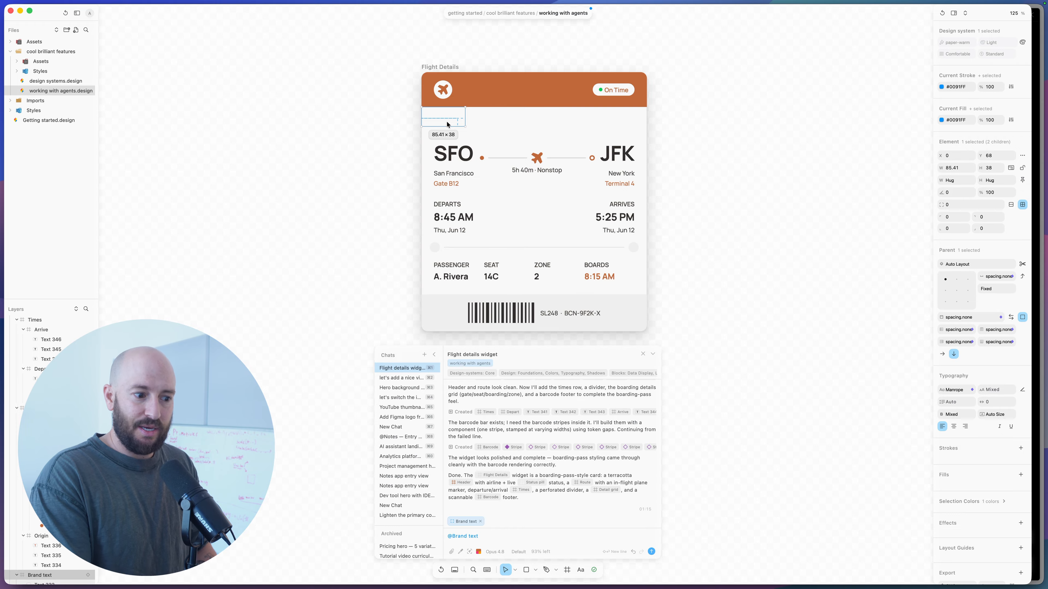
text(what is this s)
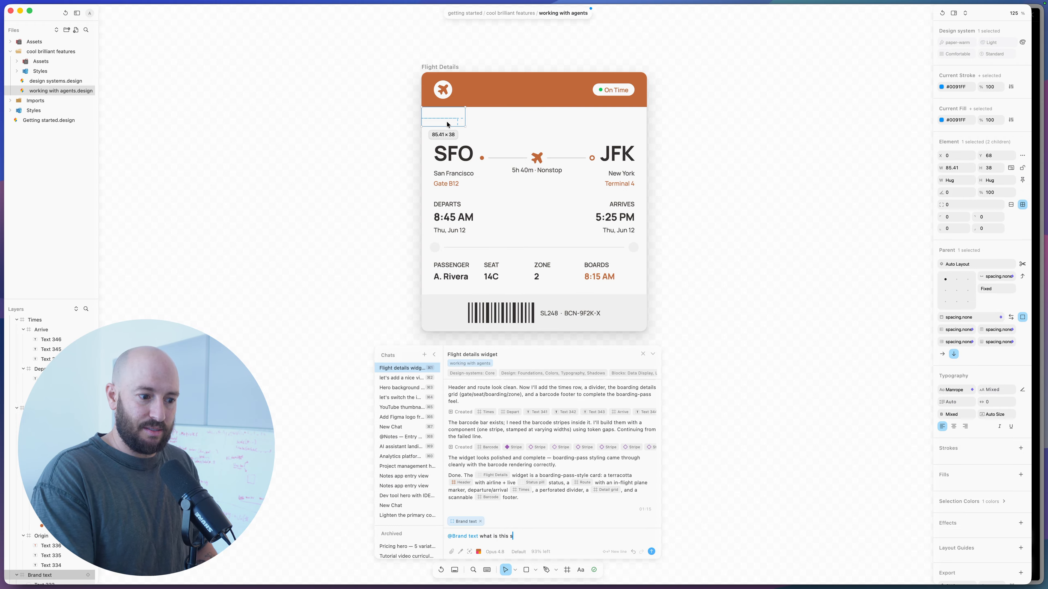
text(upposed to)
text(be?)
key(Return)
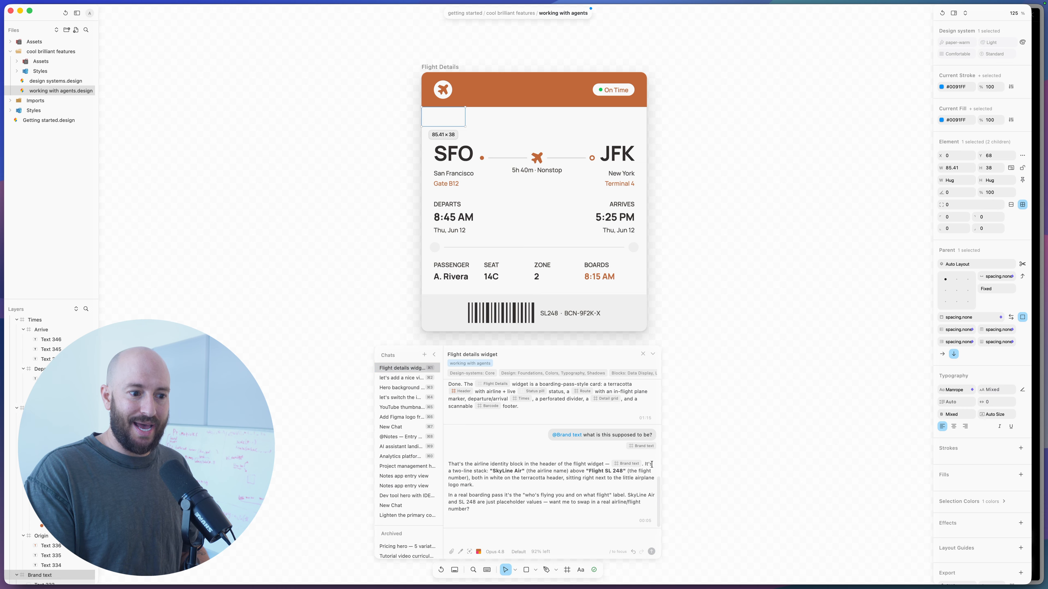
Examine the agent's reply about the Brand text and locate that element on the Flight Details widget from its reference in the chat.
click(747, 199)
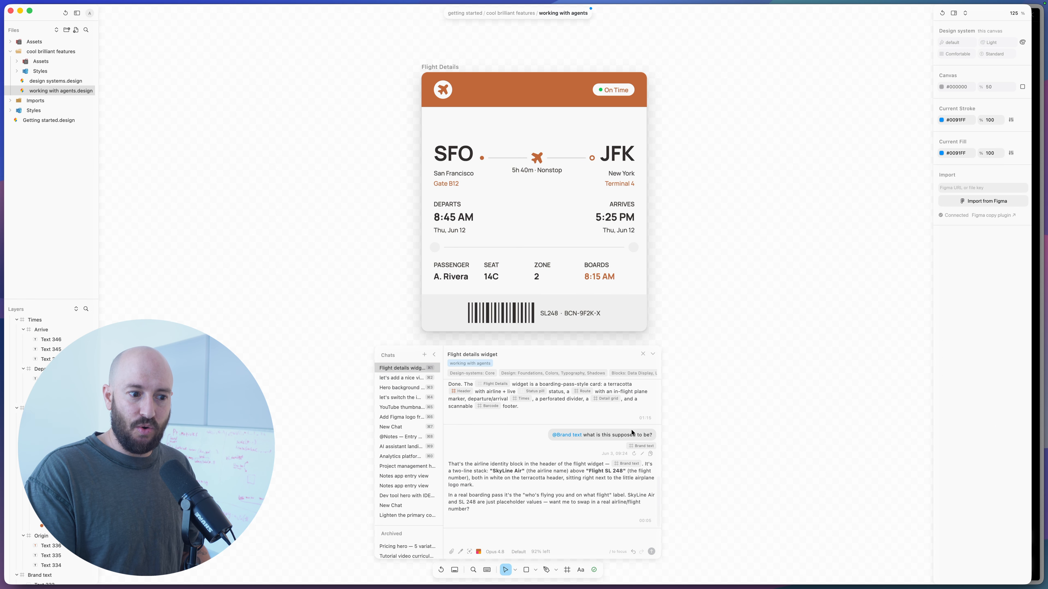
click(624, 466)
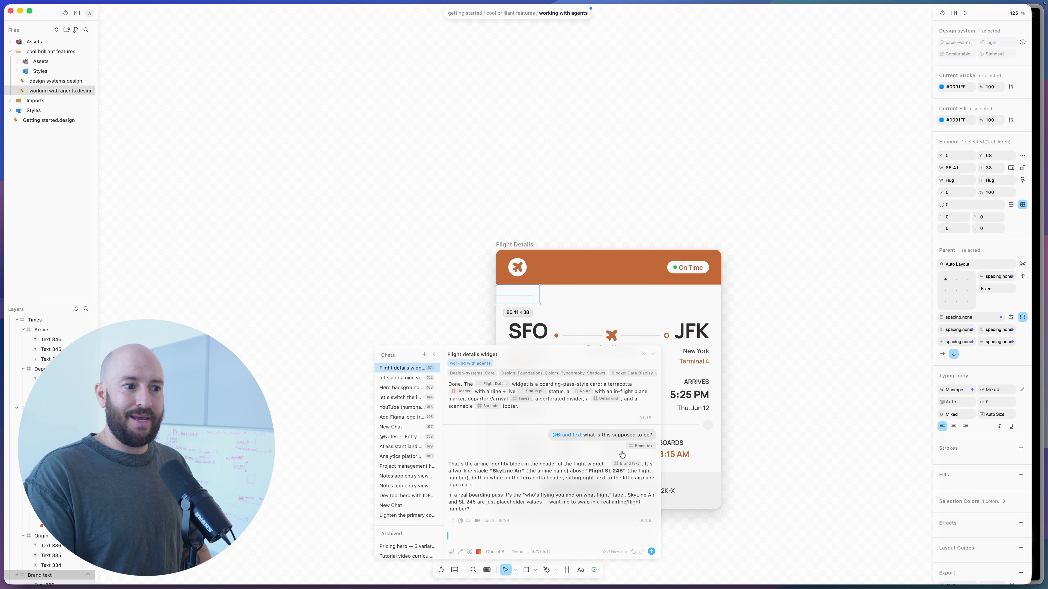
scroll(549, 432, up, 1)
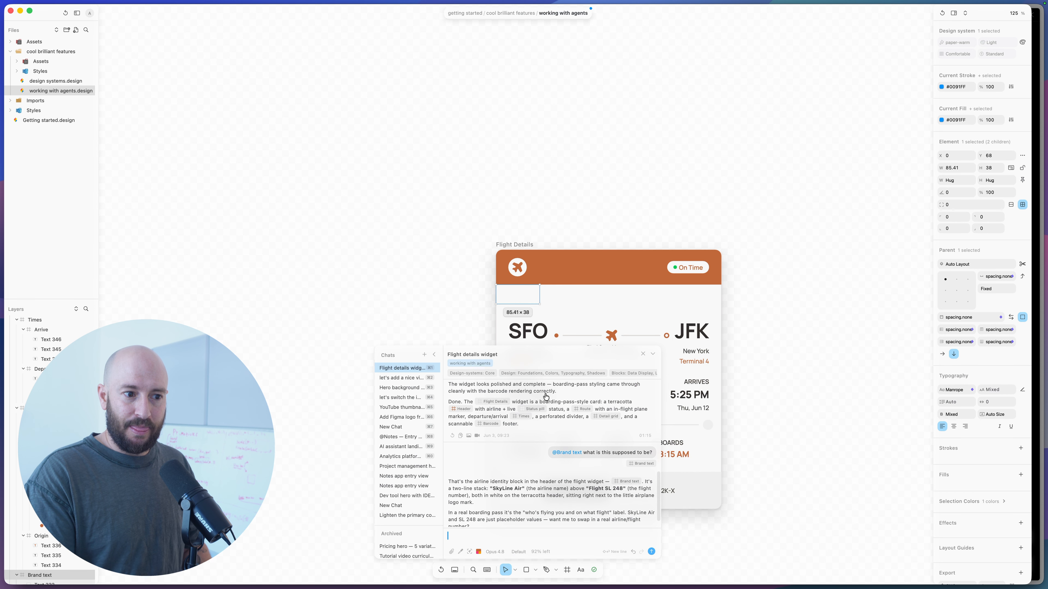
scroll(772, 269, down, 4)
scroll(772, 268, right, 2)
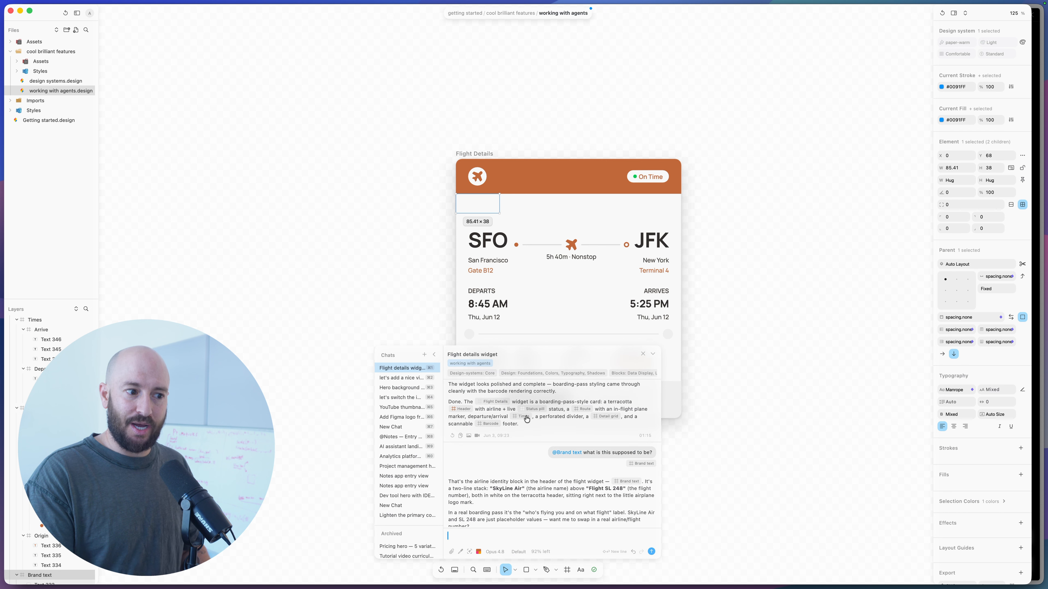
scroll(526, 419, down, 1)
scroll(799, 370, down, 6)
scroll(799, 370, right, 2)
scroll(618, 416, up, 2)
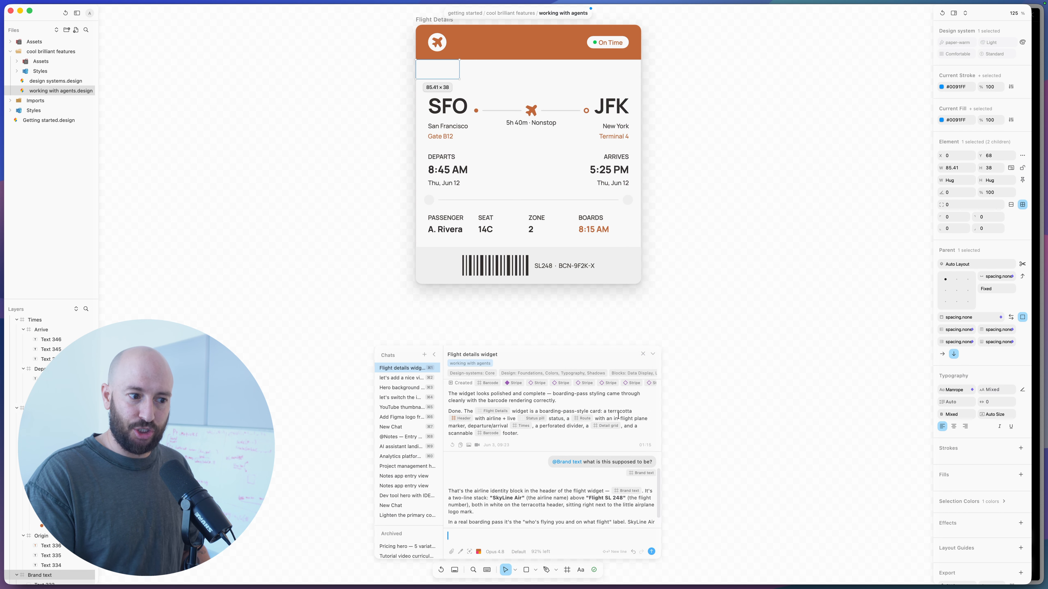
scroll(547, 428, up, 1)
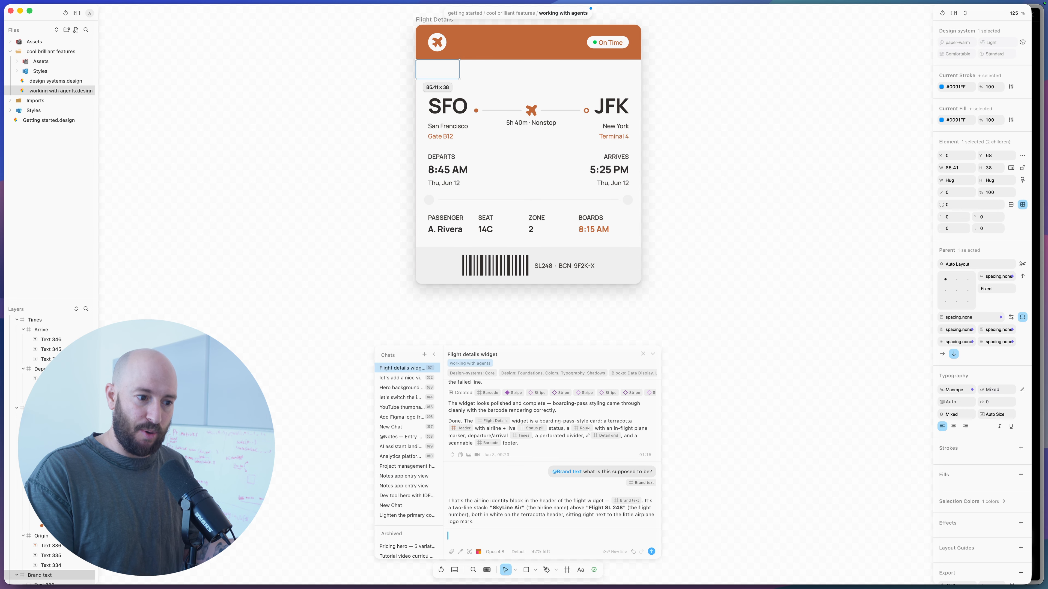
Try moving the Brand text into the widget's orange header by hand and undo the move.
drag(465, 121, 539, 94)
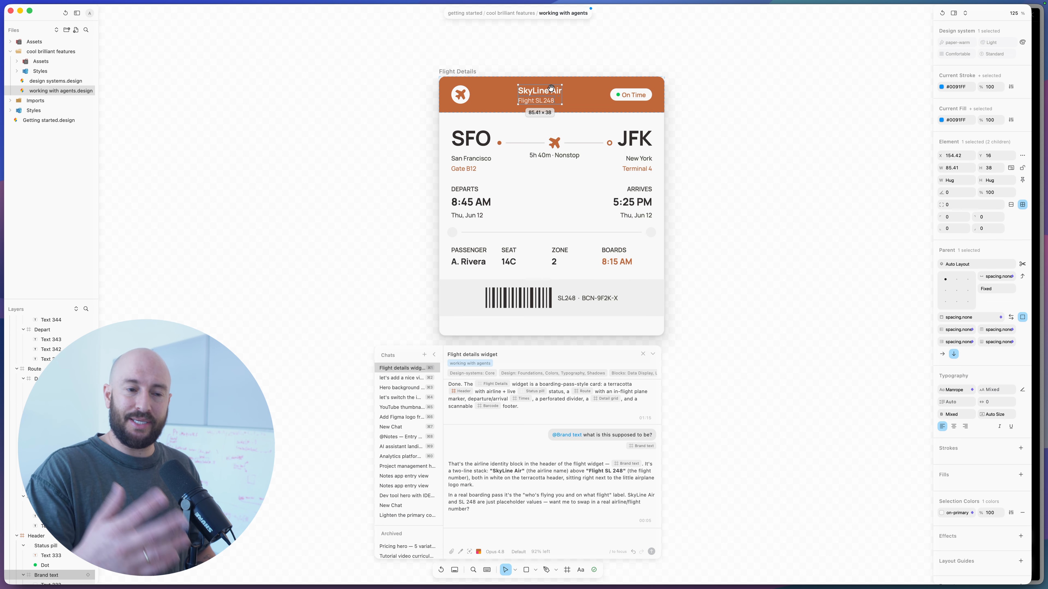
key(super+z)
Tell the agent the Brand text is "not visible" and ask it to take a look and fix it.
click(528, 534)
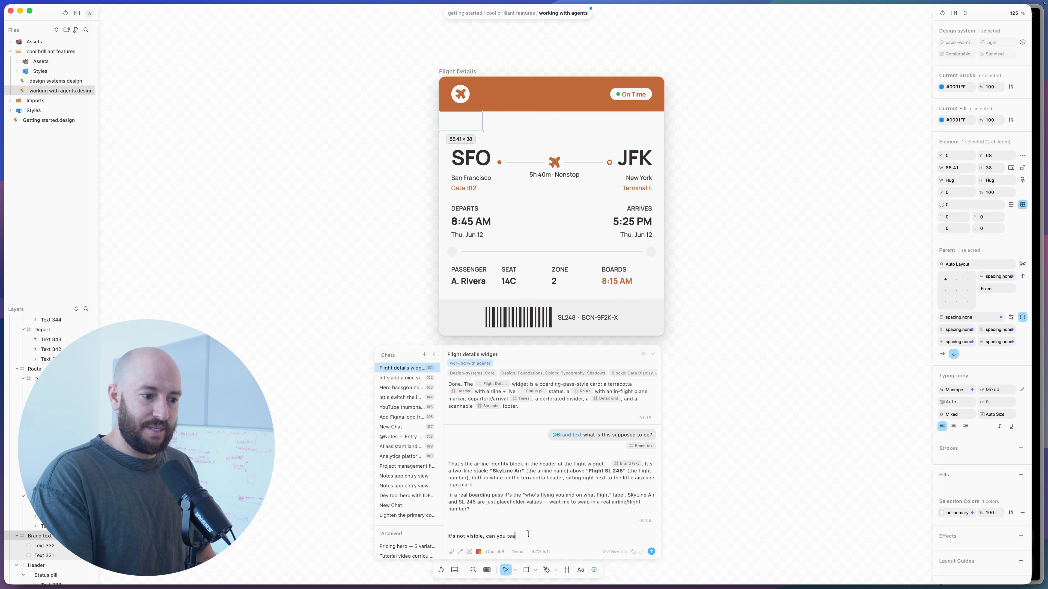
text(it's not visible, can you take a look and fi)
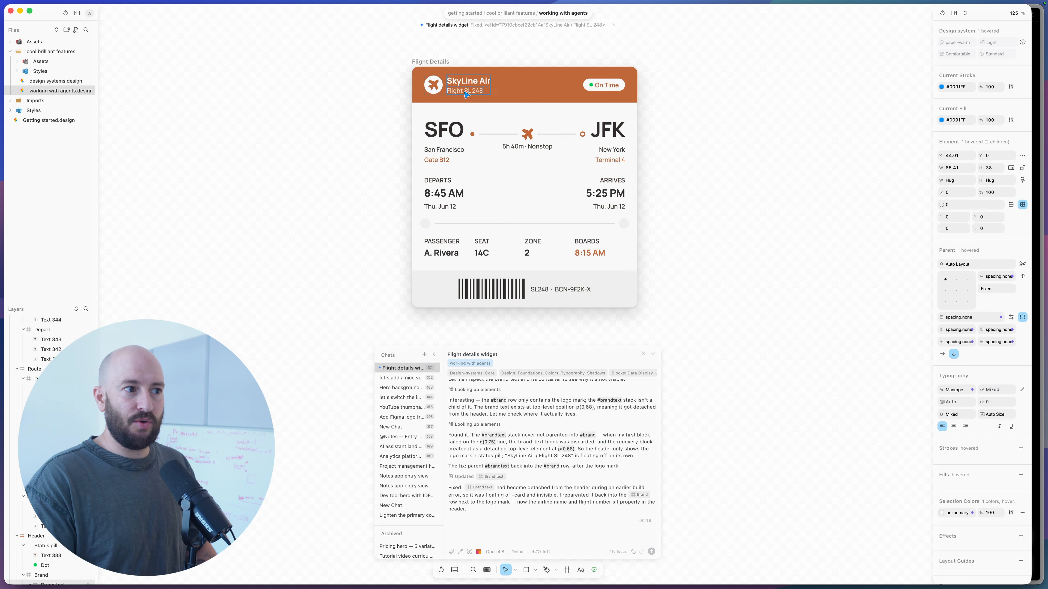
scroll(428, 152, up, 2)
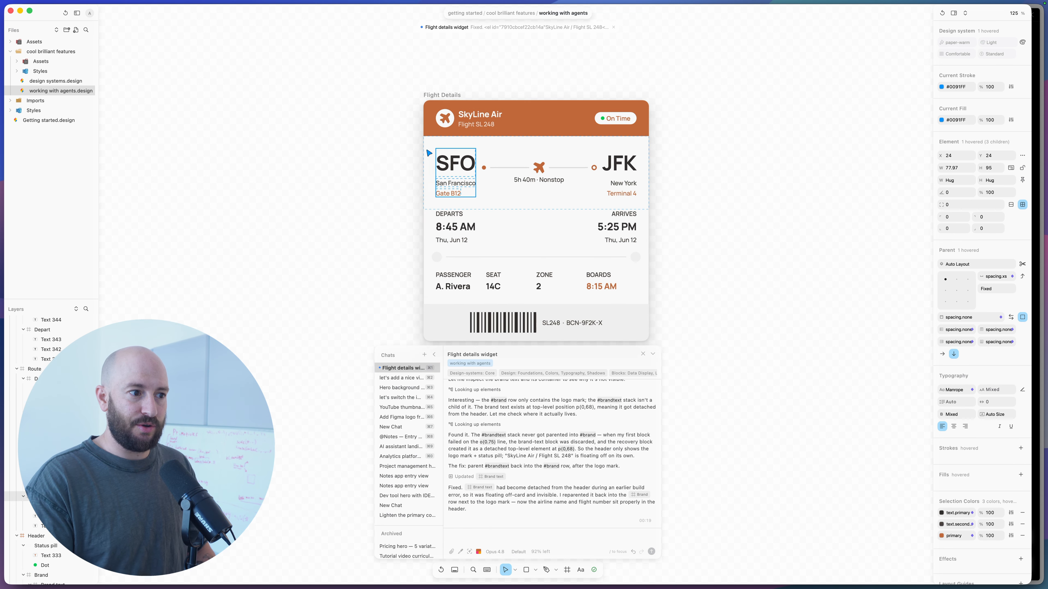
click(403, 216)
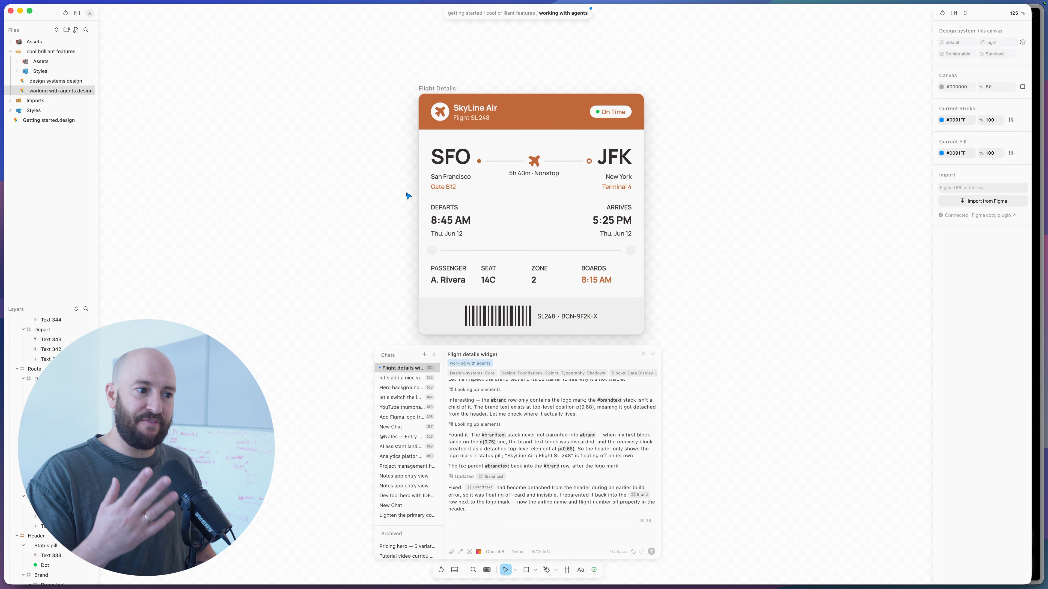
drag(431, 89, 420, 86)
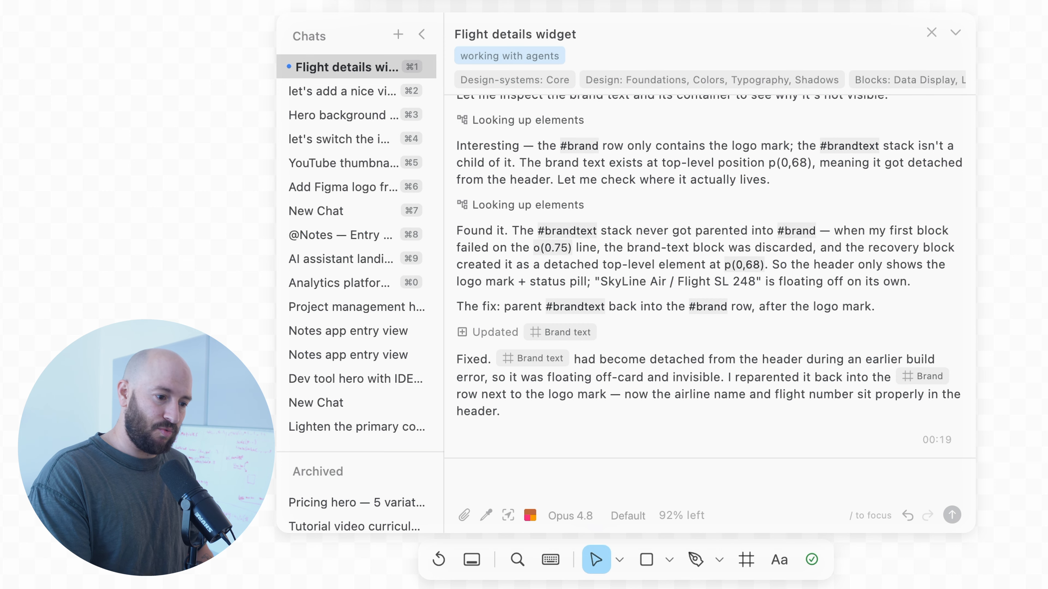
key(/)
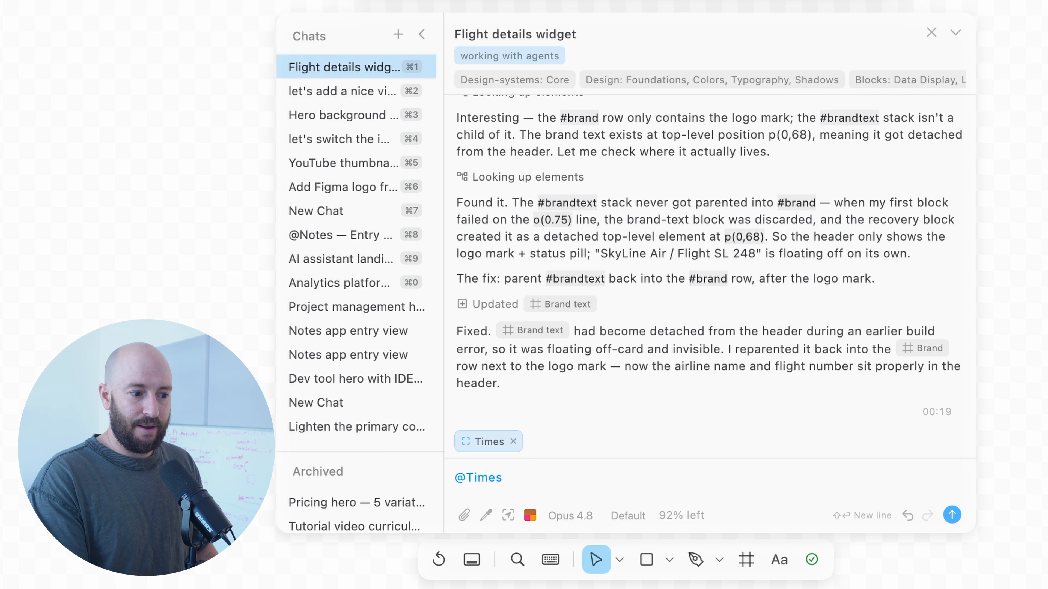
text(let's add another r)
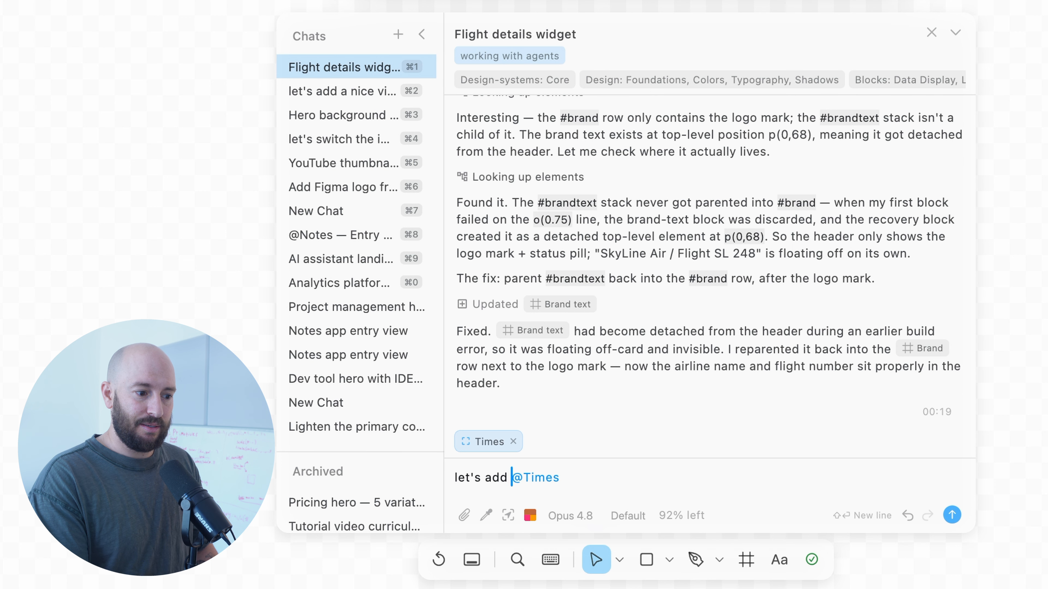
text(ow under)
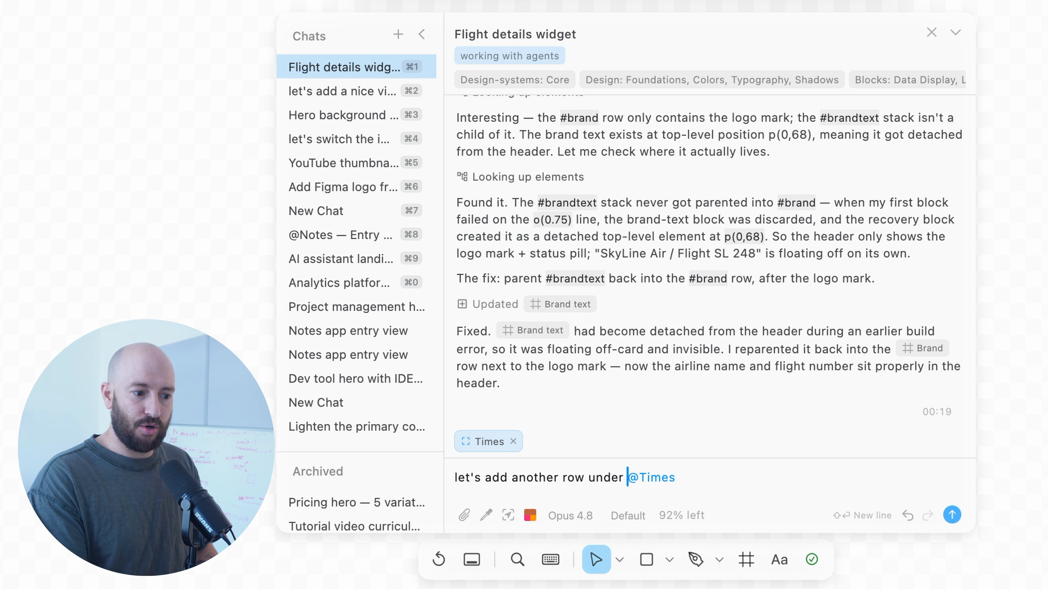
key(Return)
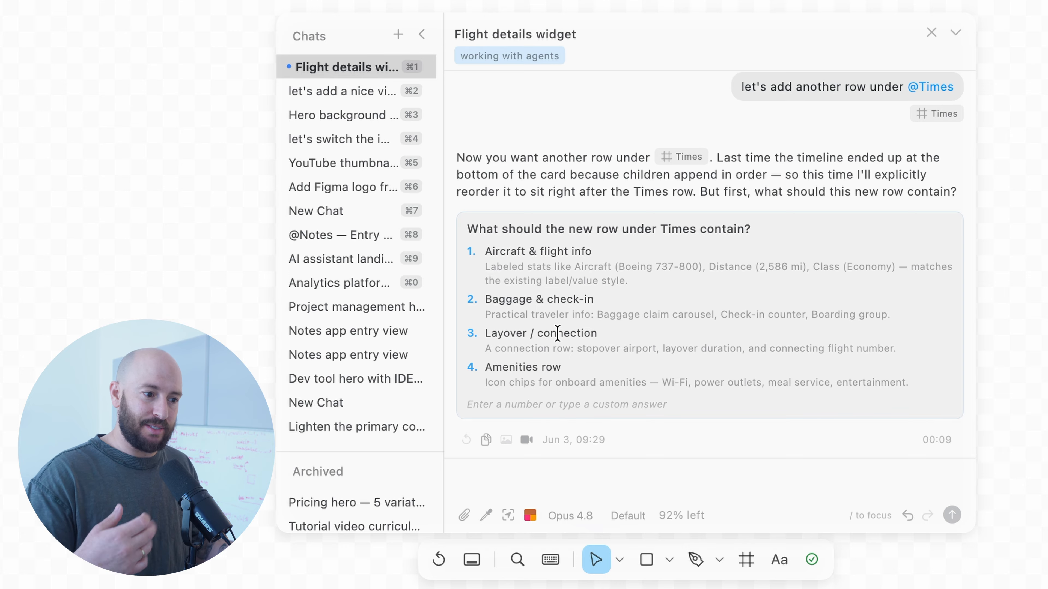
Answer the agent's question about the new row's content with option 1, Aircraft & flight info.
click(548, 484)
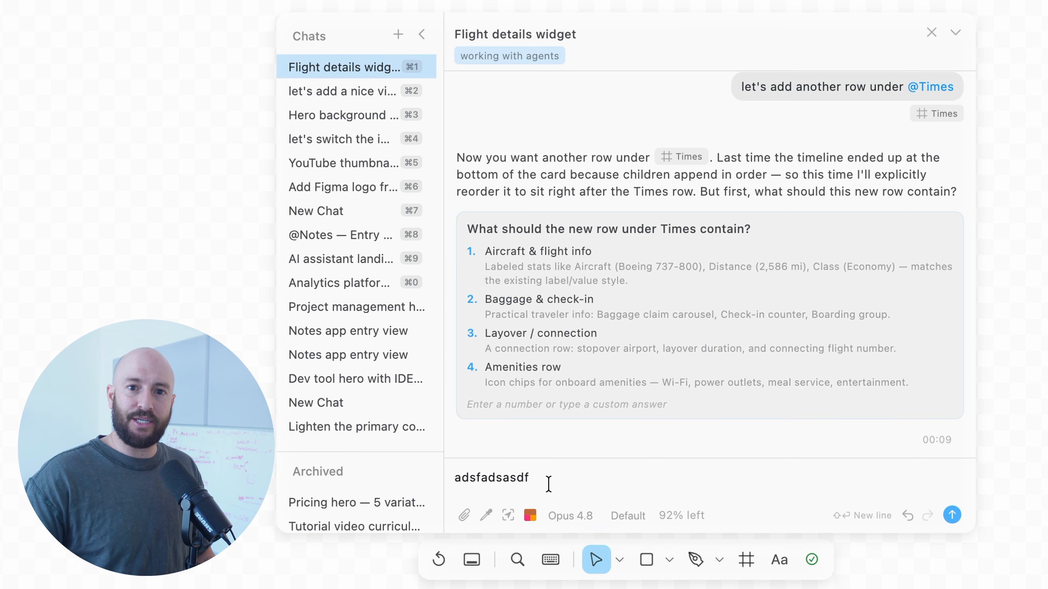
key(super+BackSpace)
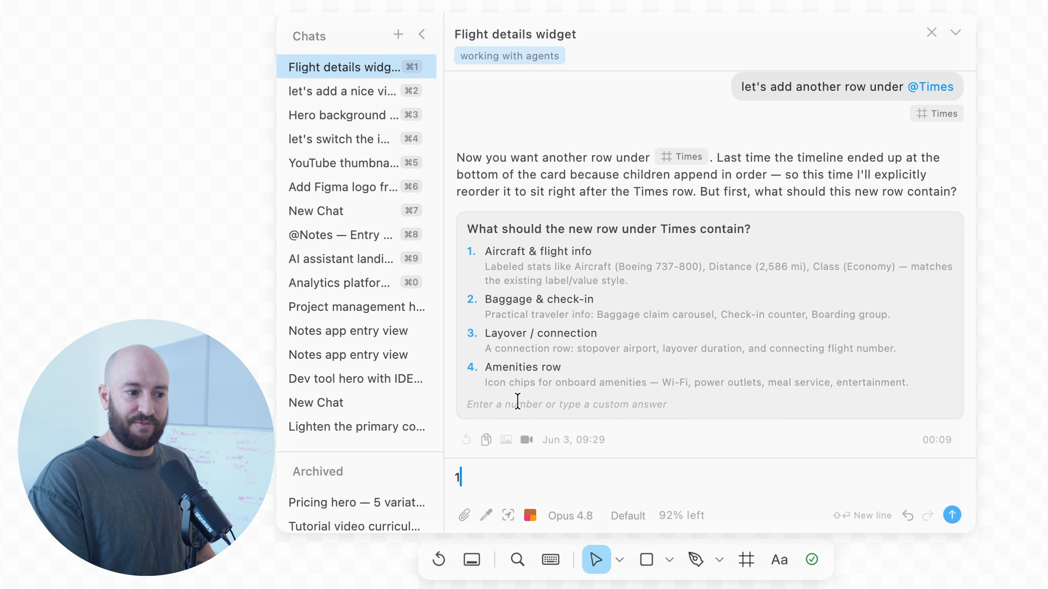
text(1)
key(Return)
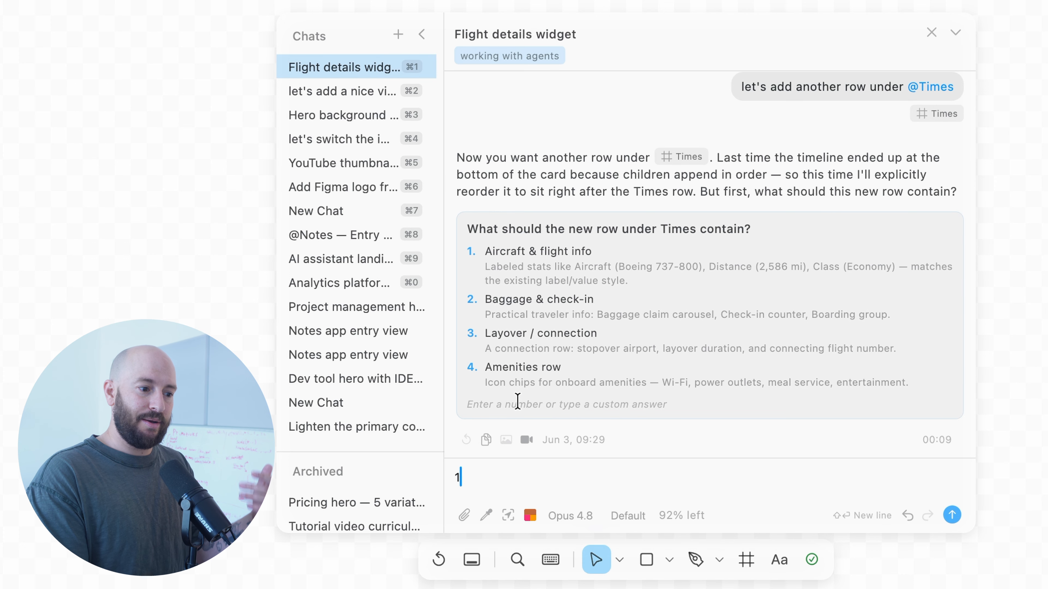
click(783, 407)
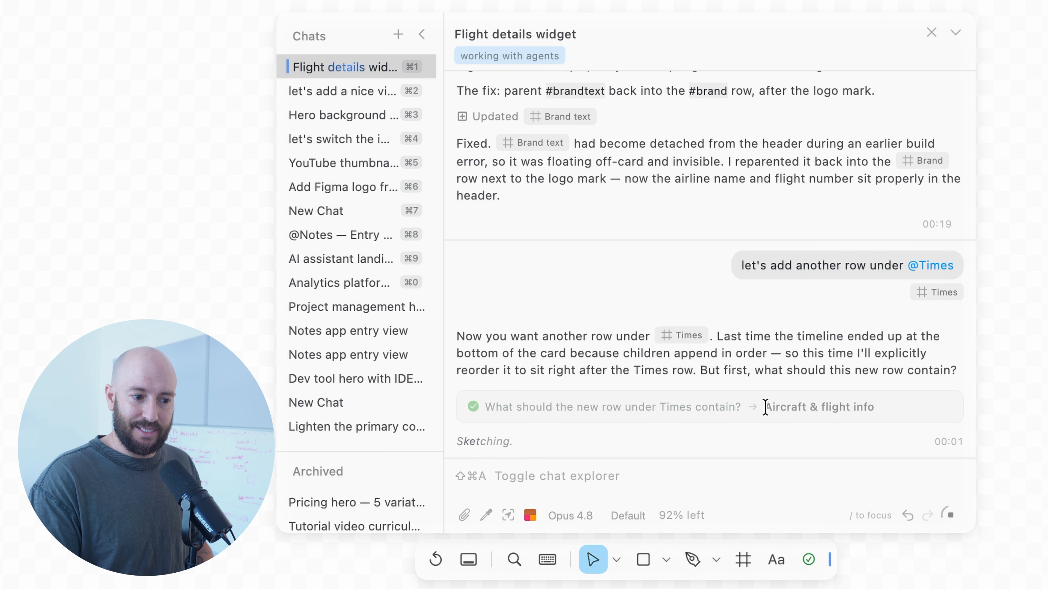
key(/)
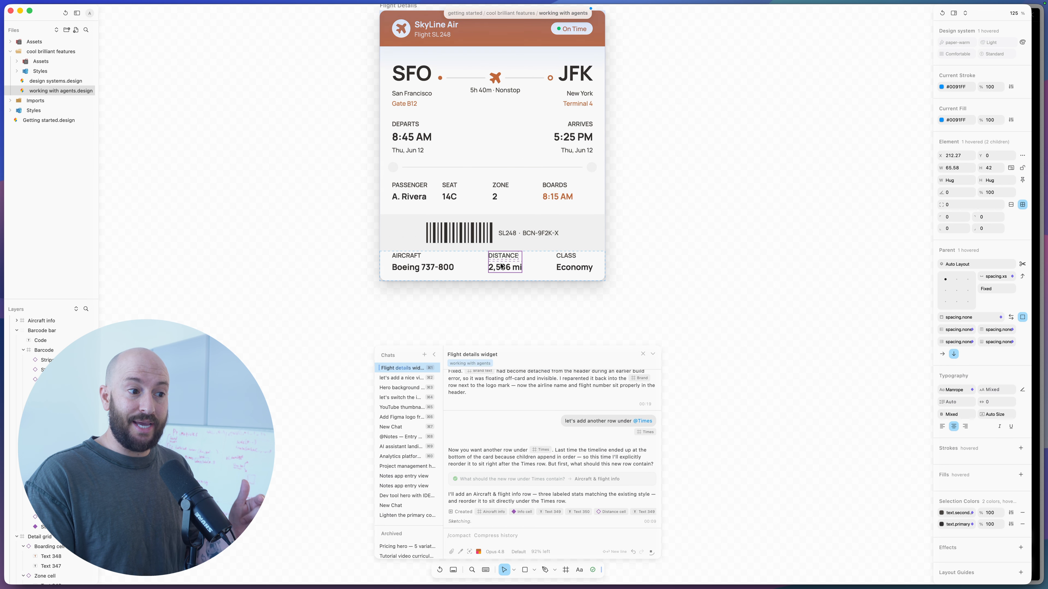
click(548, 264)
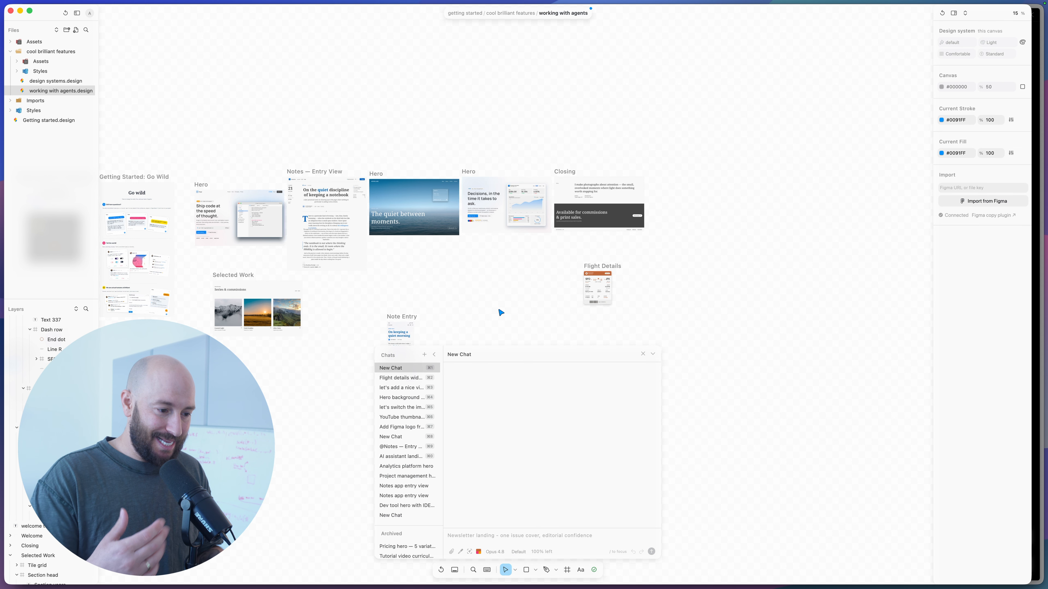
Prompt the agent in a new chat for "dashboard minimalistic and beautiful".
click(471, 537)
text(dashboard minimalstic and b)
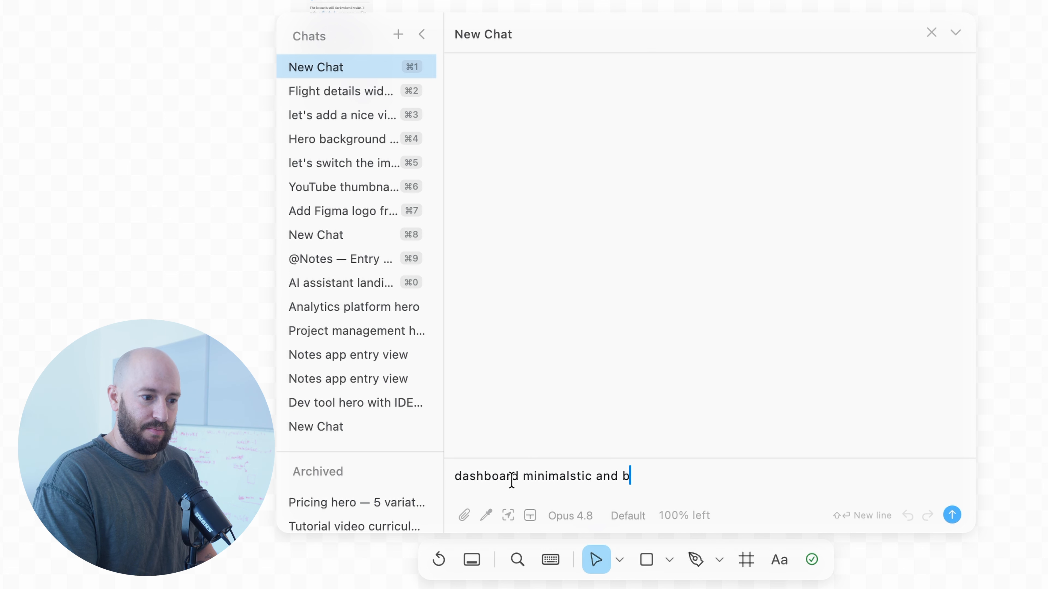
text(ful)
key(Return)
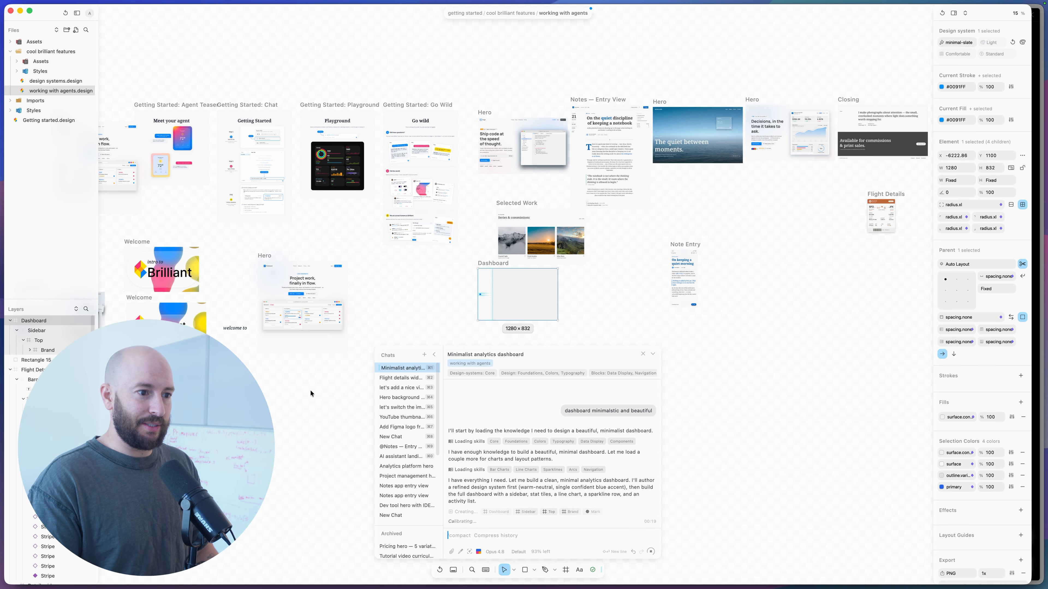
Inspect the Overview, Analytics, Customers, Reports and Settings items in the new dashboard's sidebar by selecting each one.
scroll(519, 274, up, 10)
key(shift+2)
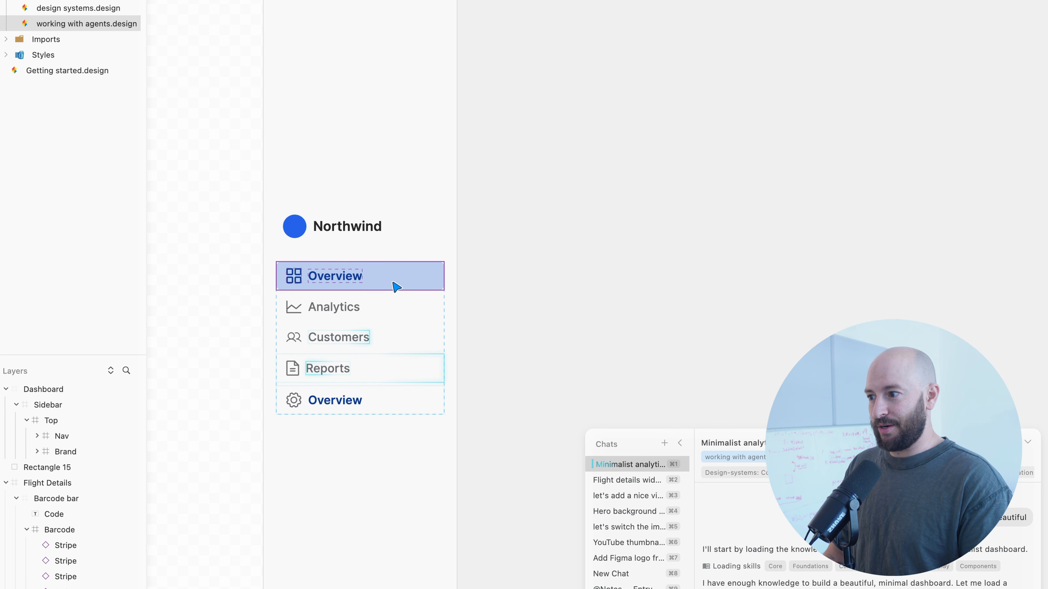
click(257, 274)
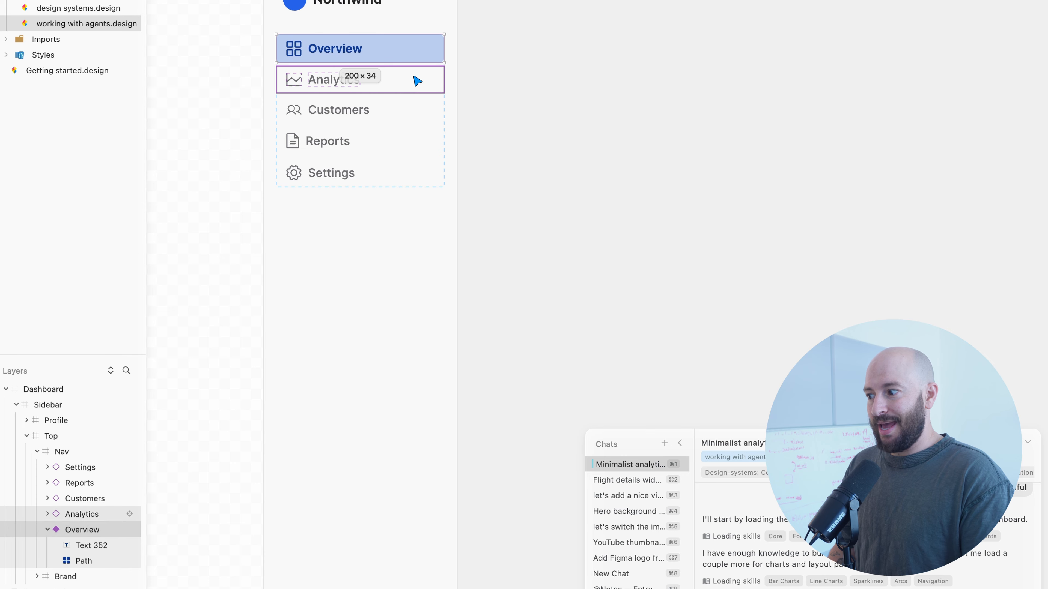
click(418, 81)
click(412, 108)
click(416, 143)
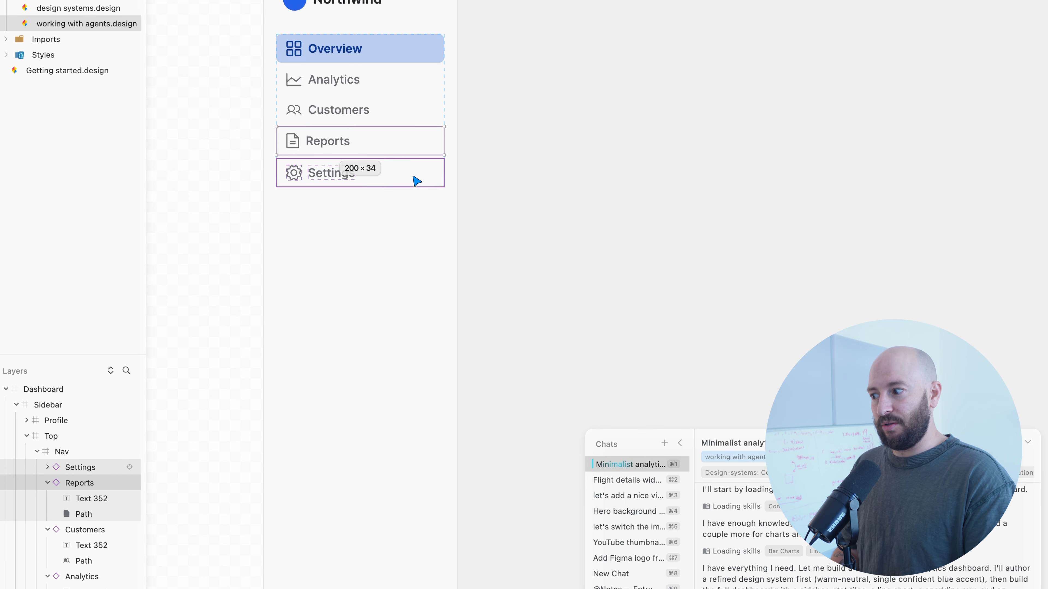
click(416, 181)
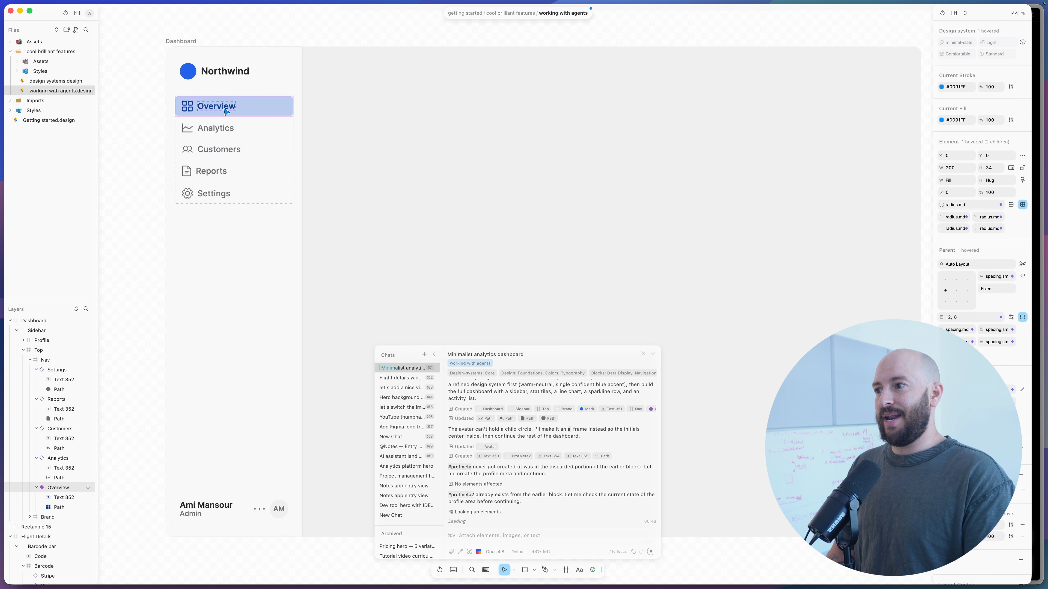
Try Auto spacing in the sidebar's Overview component and restore its fixed, left-aligned layout.
scroll(226, 111, up, 5)
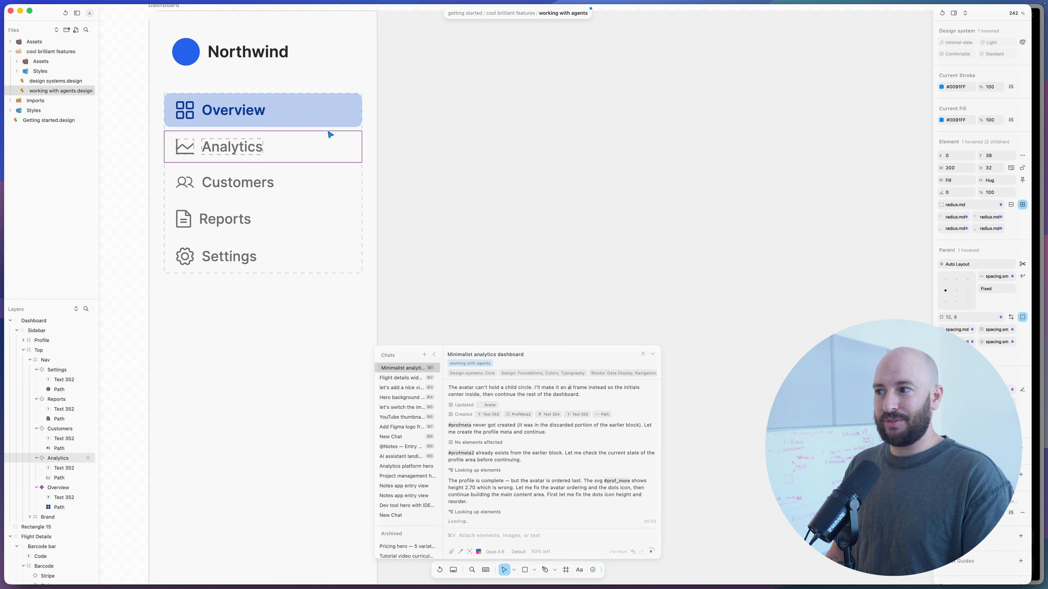
click(327, 120)
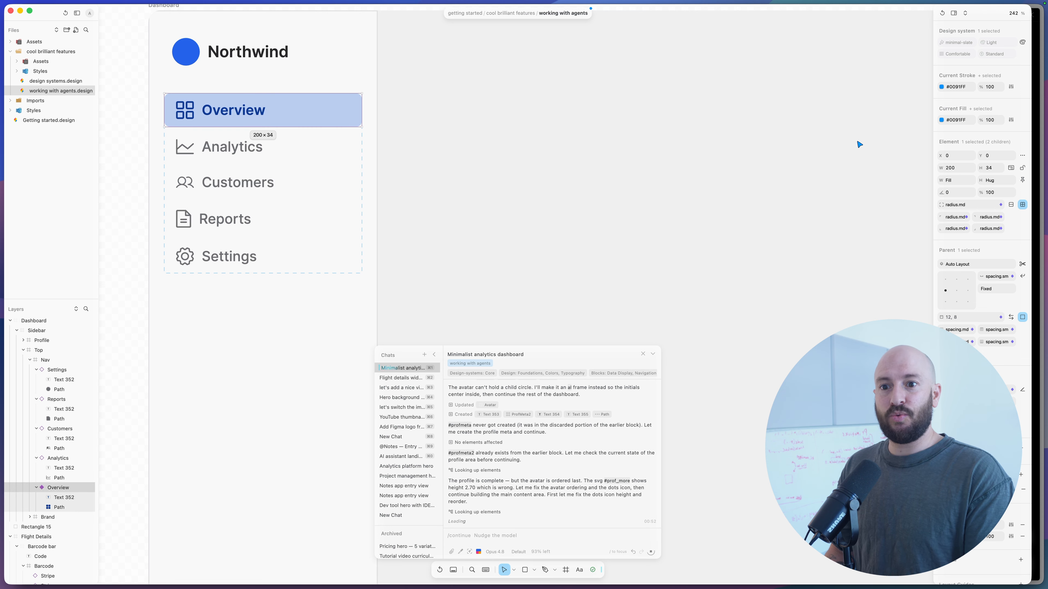
click(946, 294)
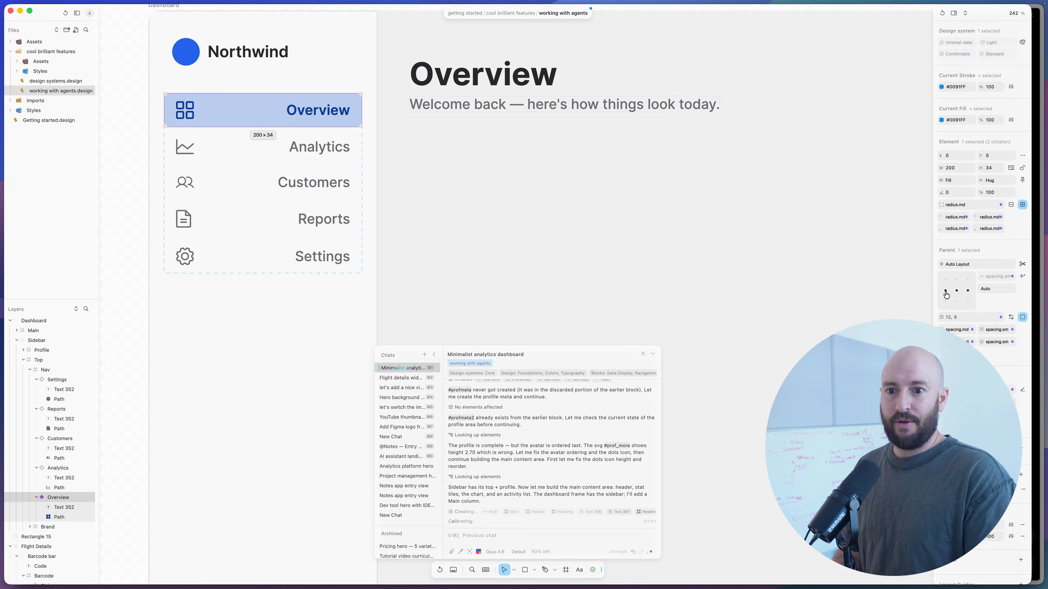
click(946, 294)
click(946, 294)
click(946, 295)
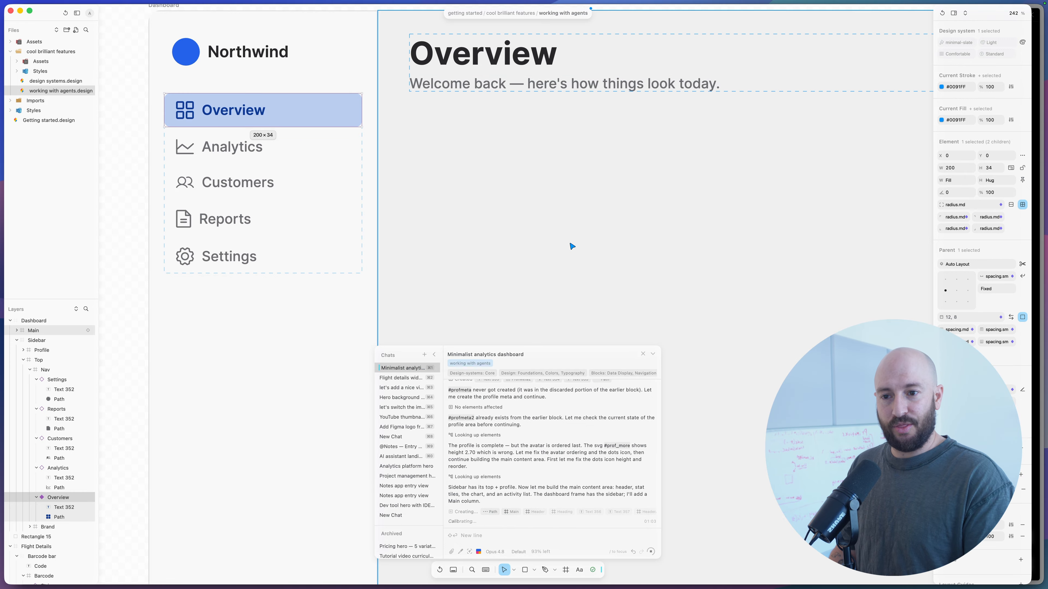
Select the dashboard's Revenue stat card and preview the animated Liquid Metal fill on it.
scroll(571, 243, down, 5)
click(554, 92)
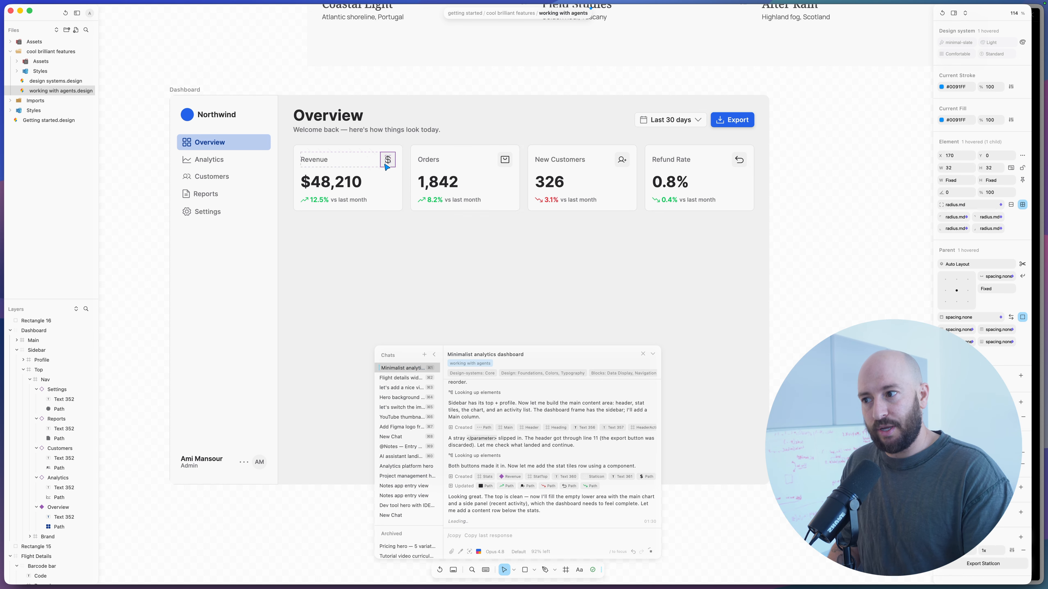
click(393, 173)
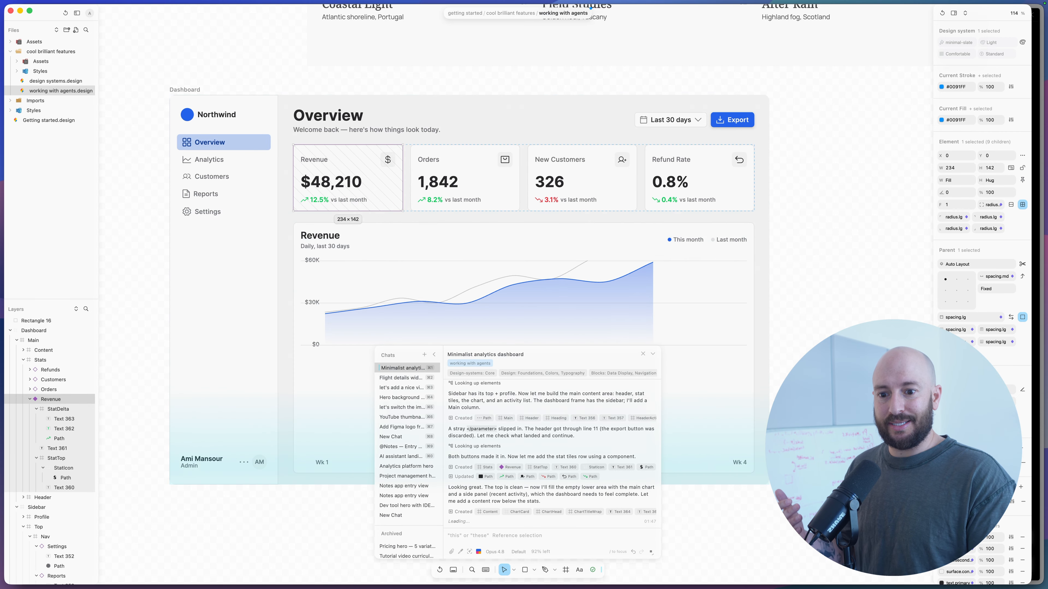
click(952, 205)
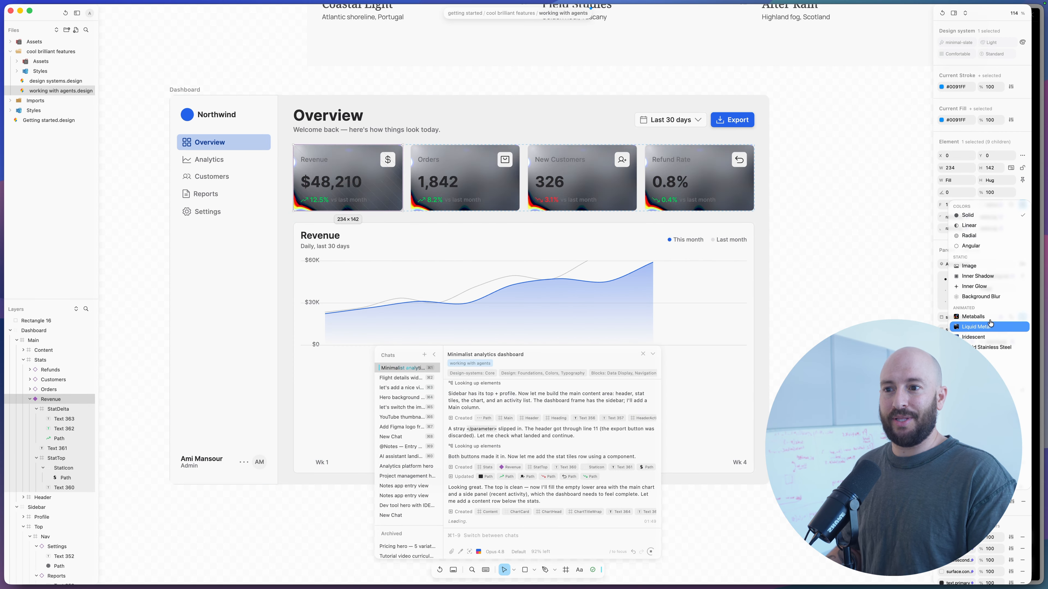